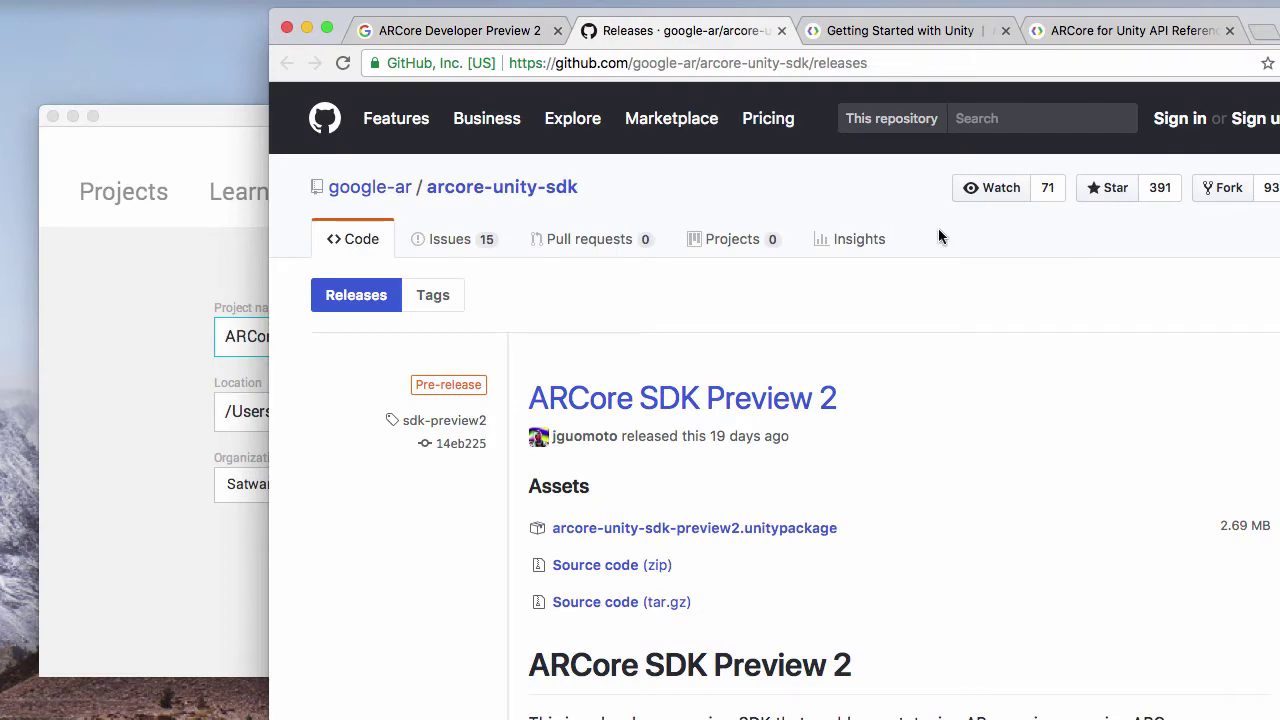
Step: Scroll through the ARCore SDK Preview 2 release notes, then switch to the Getting Started with Unity guide
scroll(935, 238, down, 10)
scroll(935, 237, down, 5)
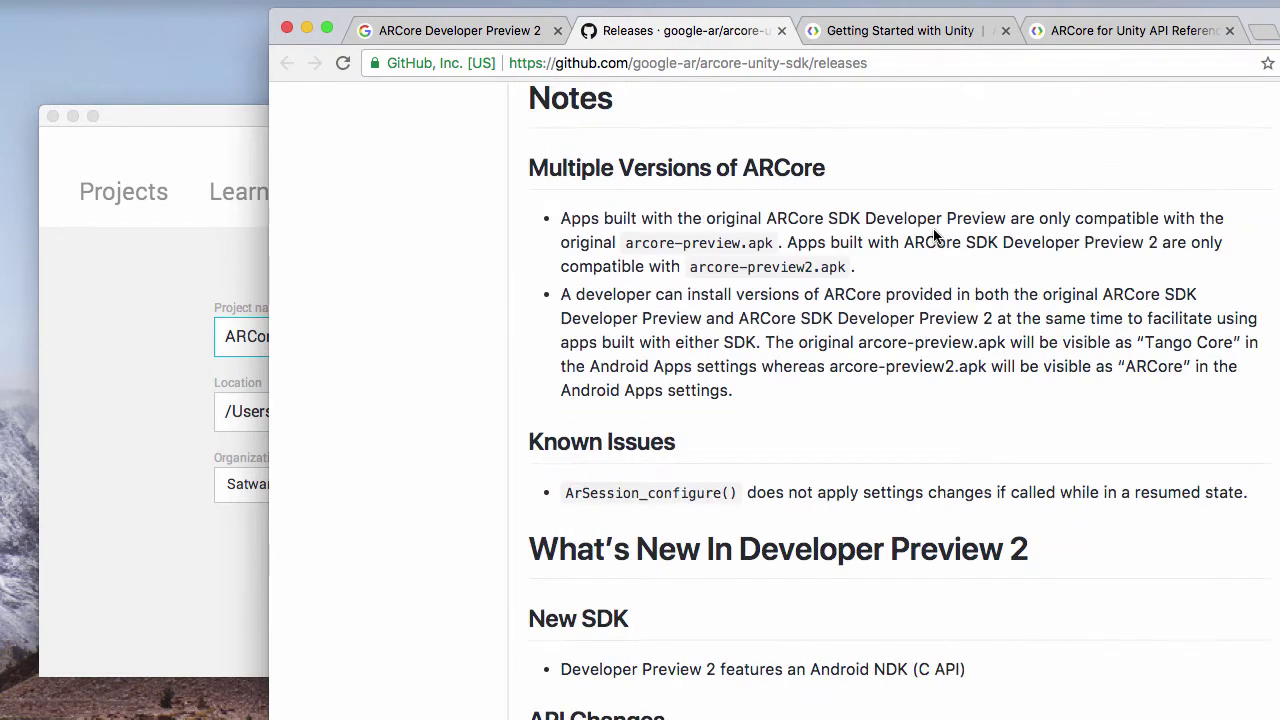
scroll(934, 230, up, 15)
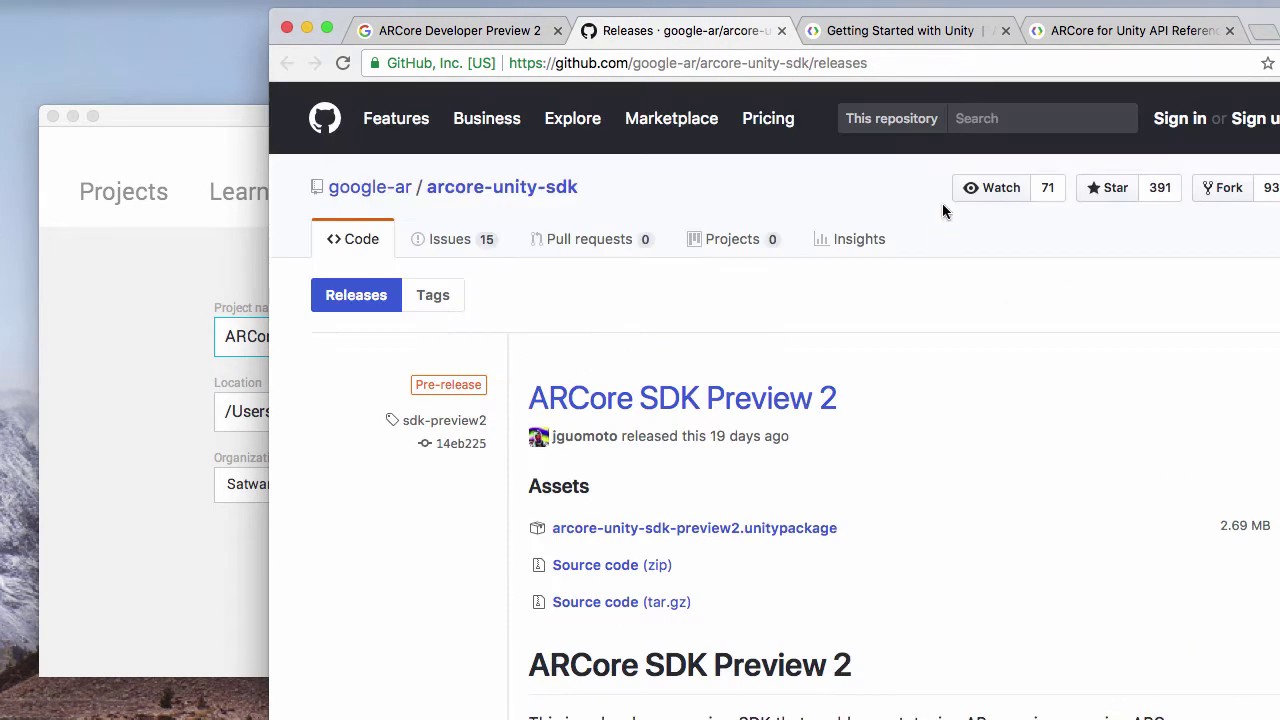
click(942, 38)
Step: Skim the Getting Started with Unity guide up and down
scroll(880, 270, up, 3)
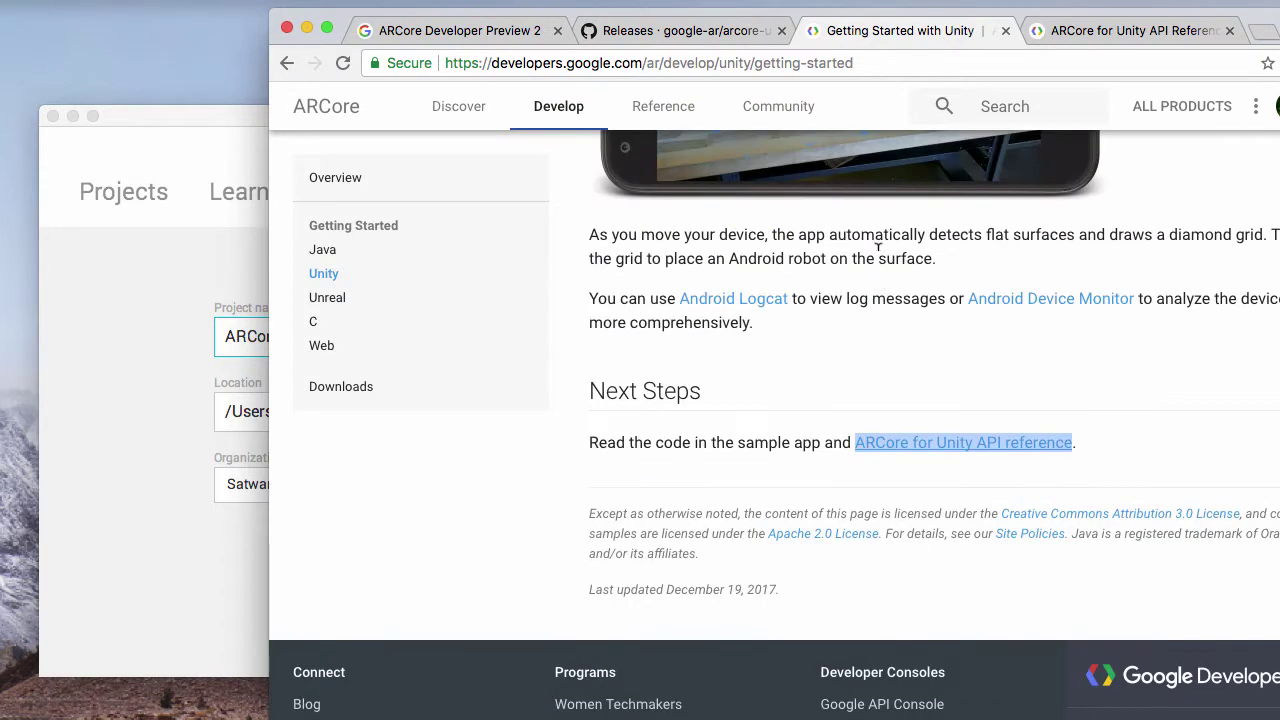
scroll(624, 330, up, 9)
scroll(549, 317, up, 7)
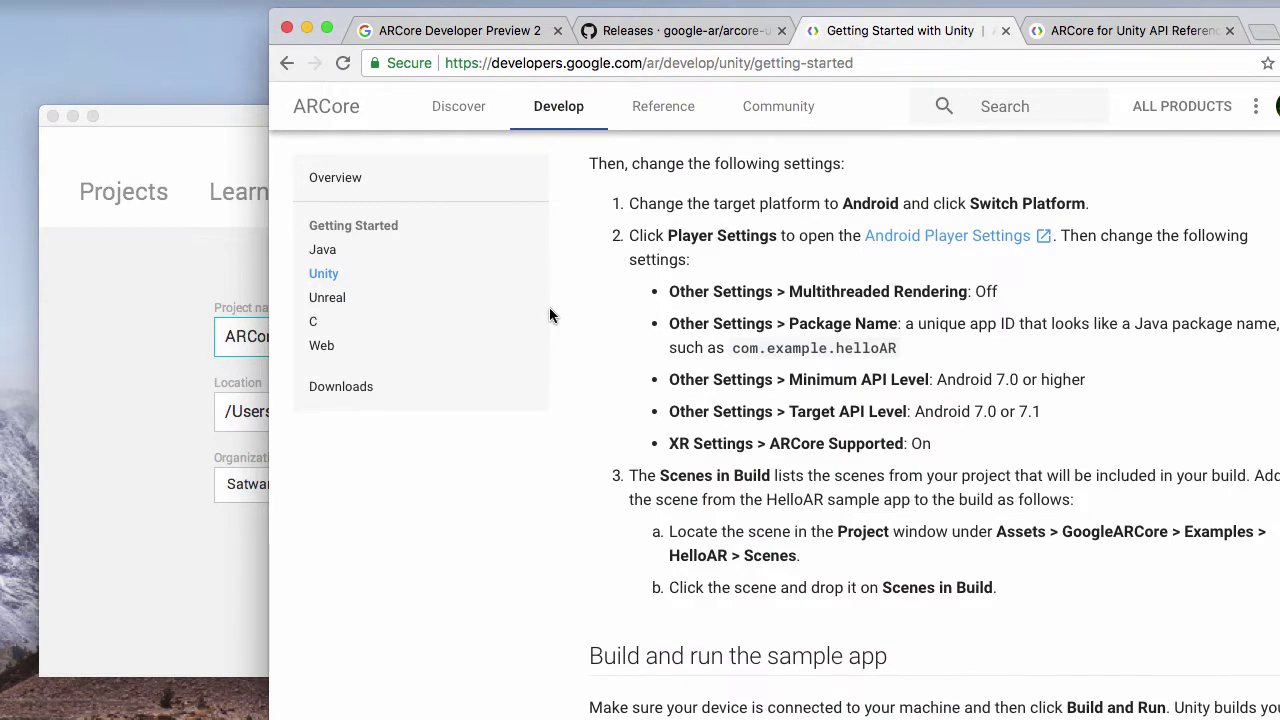
scroll(602, 289, up, 10)
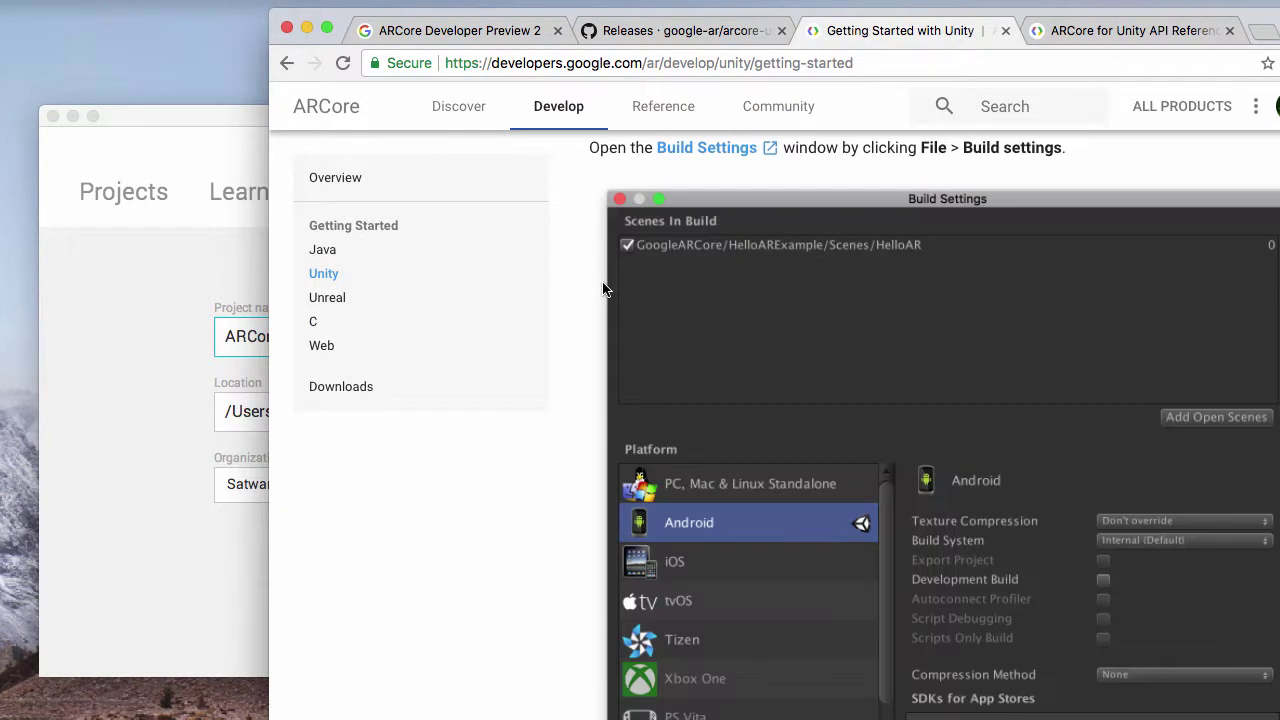
scroll(603, 281, up, 20)
scroll(604, 259, down, 5)
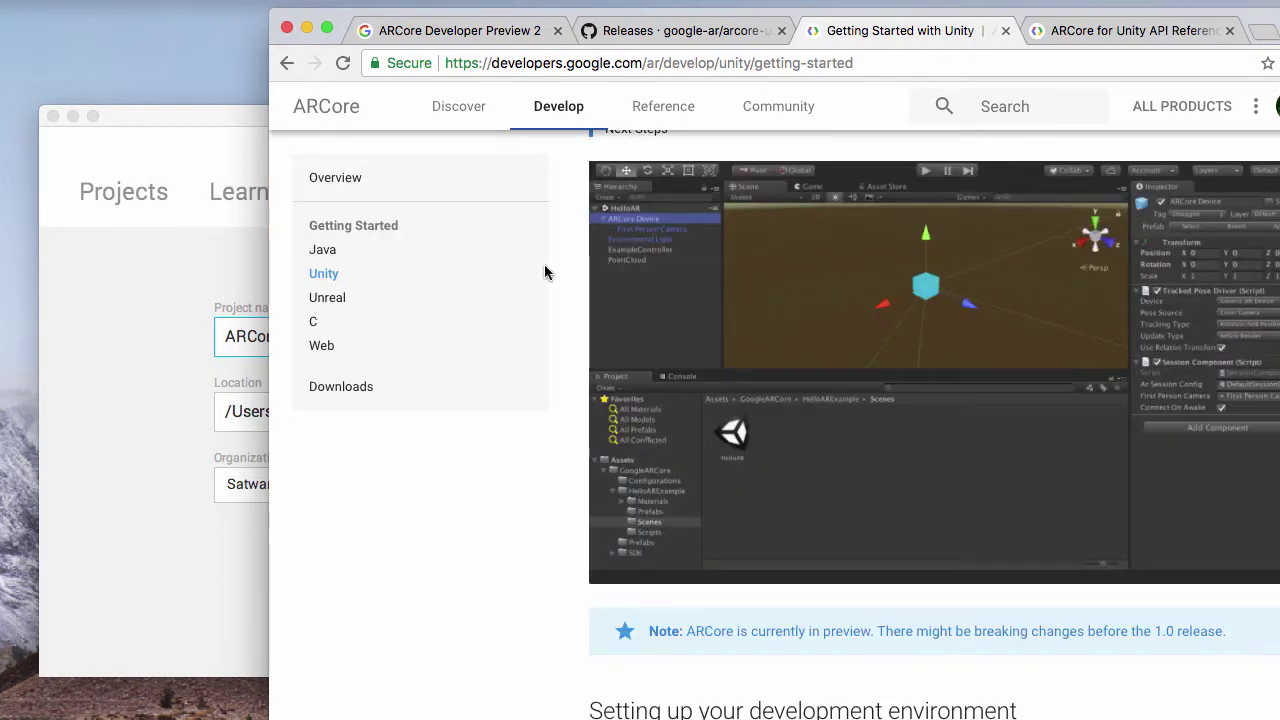
scroll(549, 266, down, 4)
scroll(553, 271, down, 2)
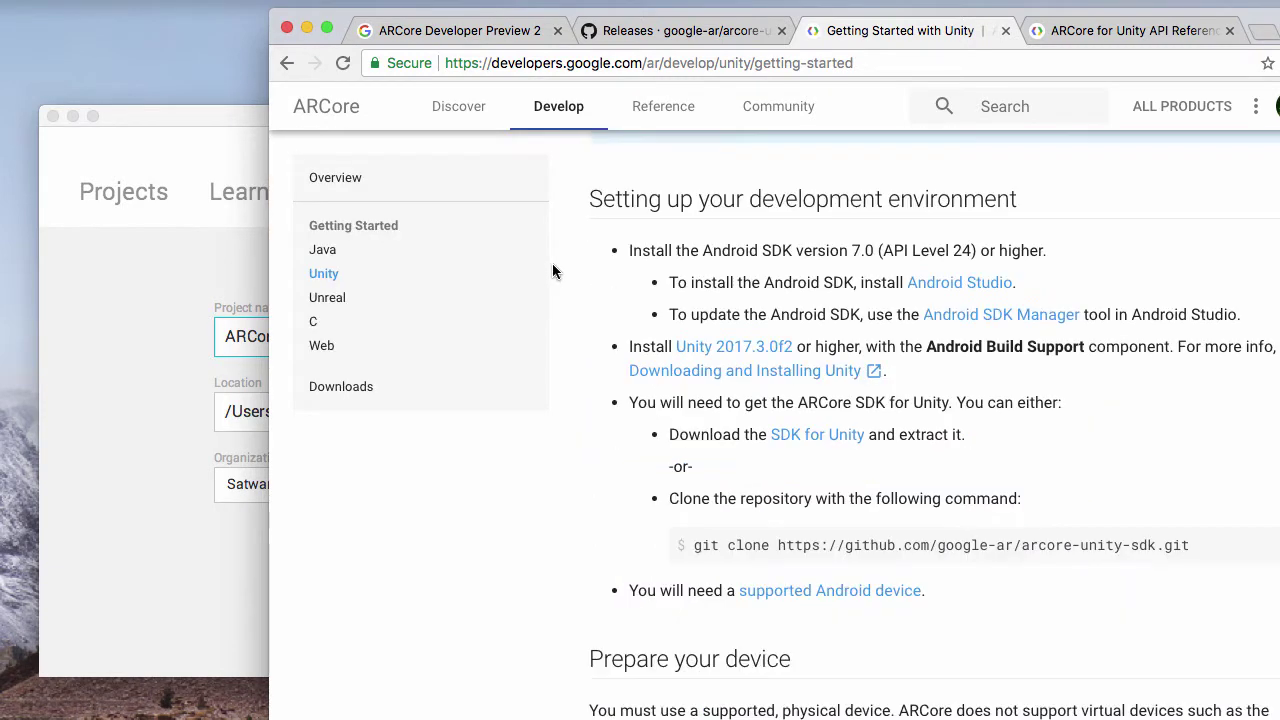
scroll(553, 271, down, 1)
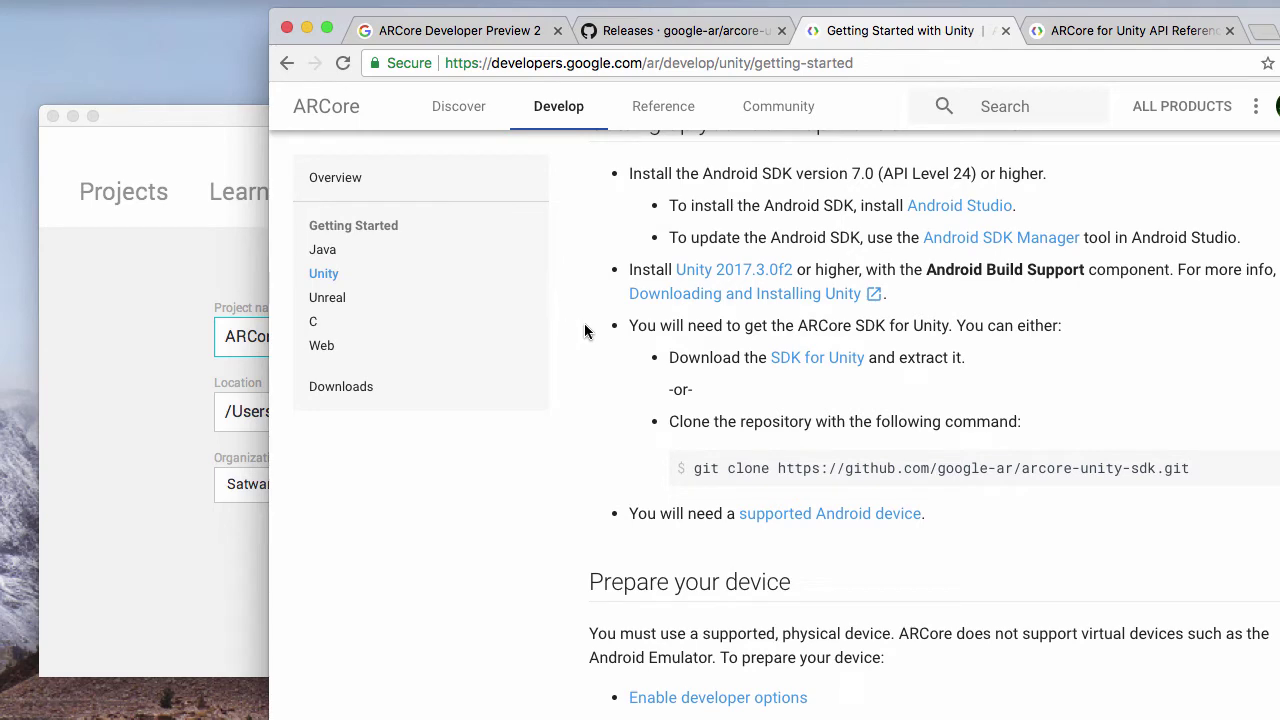
Step: View the ARCore for Unity API Reference and scroll its Classes table
click(1088, 36)
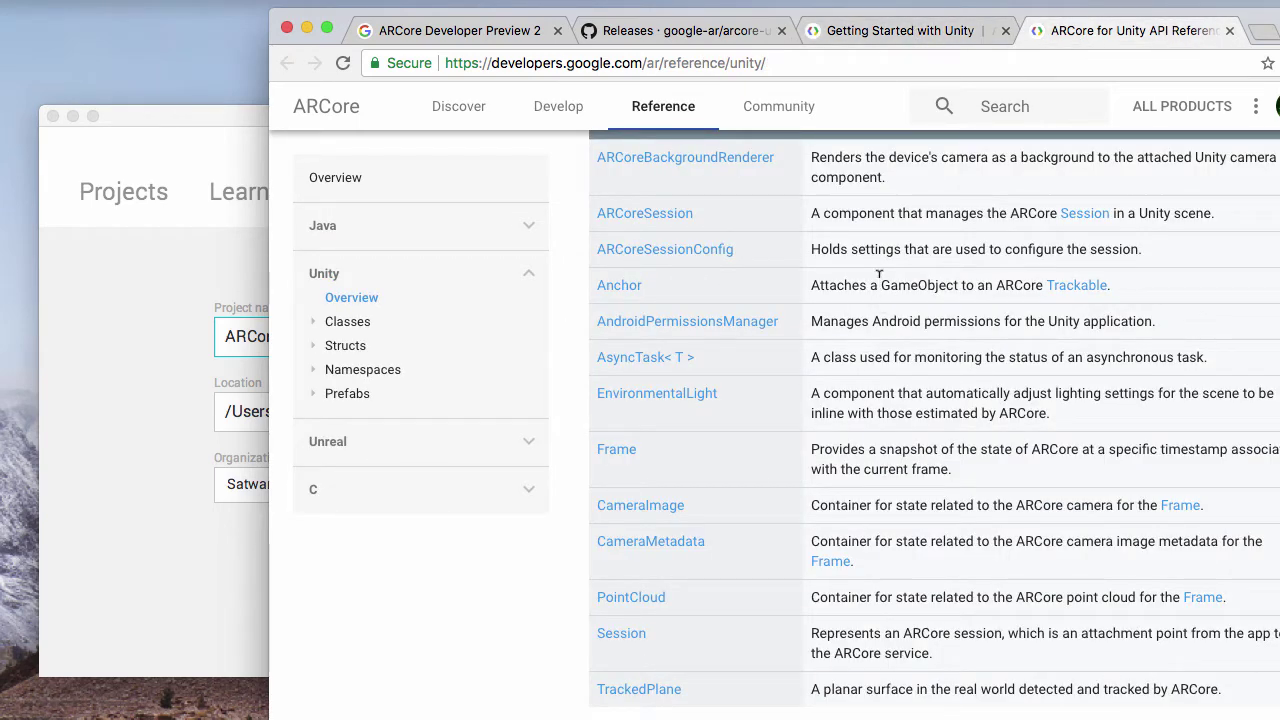
scroll(879, 278, up, 1)
scroll(879, 278, down, 1)
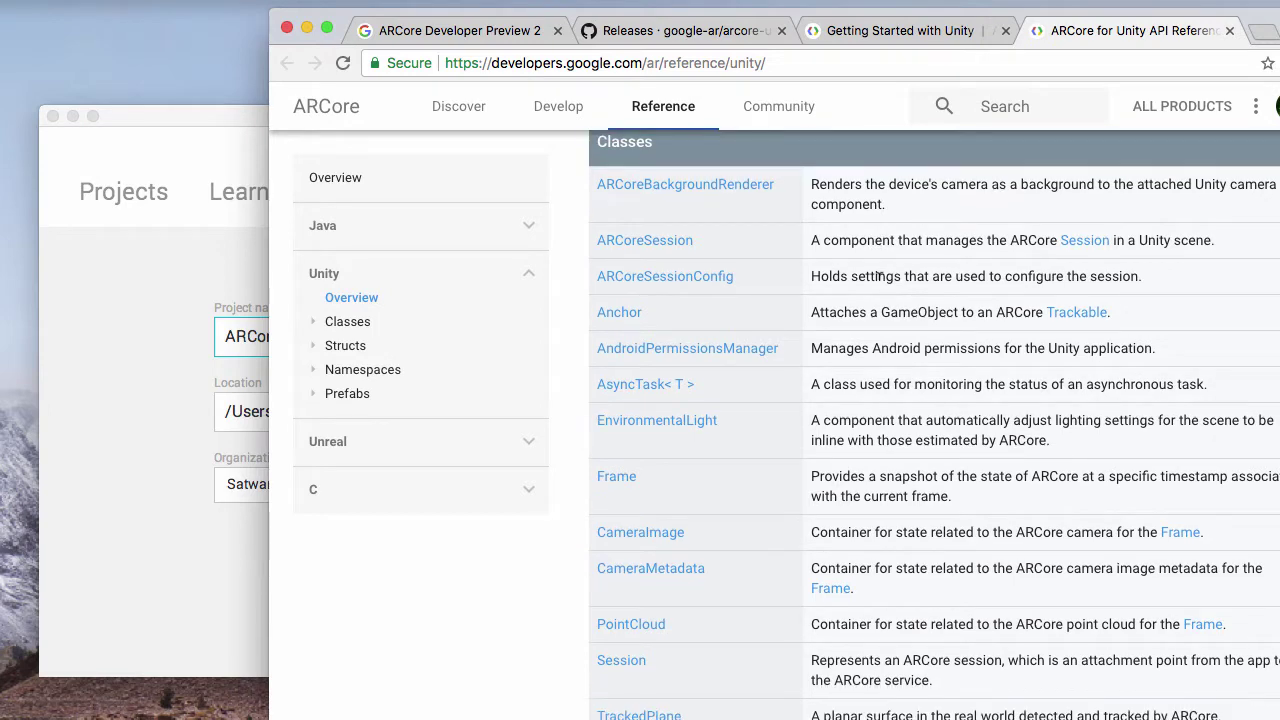
scroll(879, 276, down, 1)
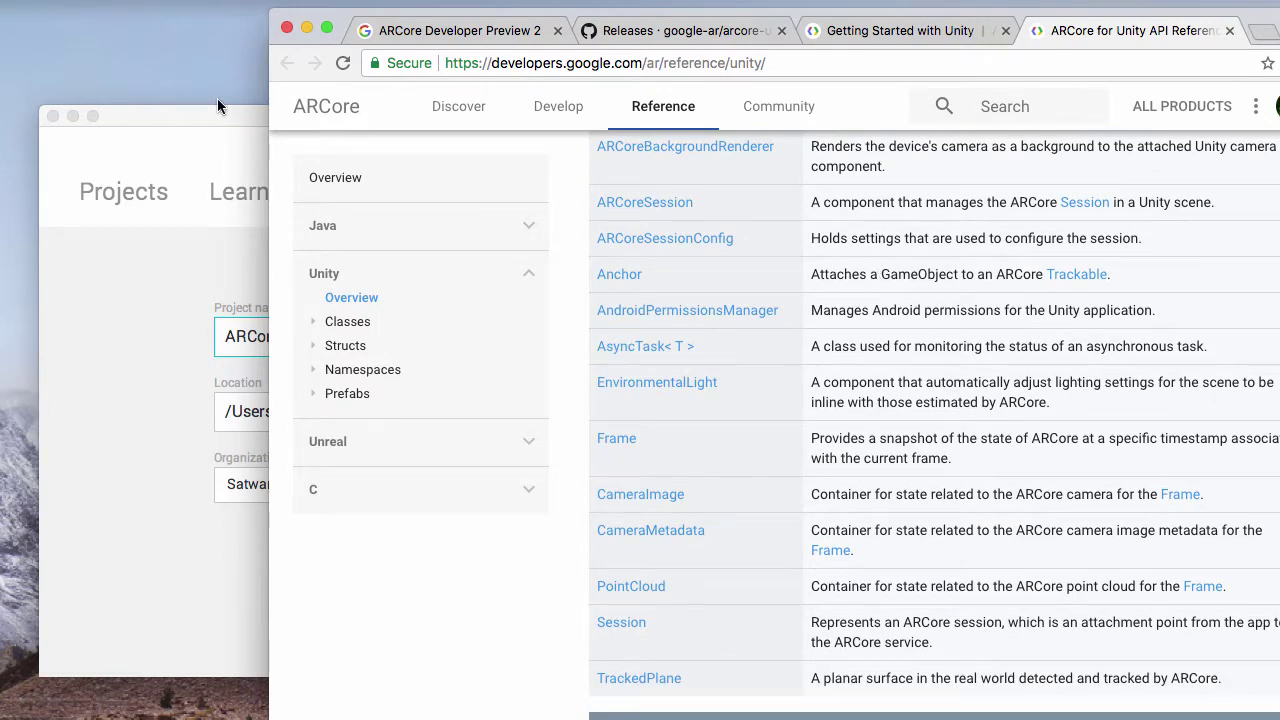
Step: Return to the Getting Started with Unity guide and scroll to the Prepare your device steps
click(897, 18)
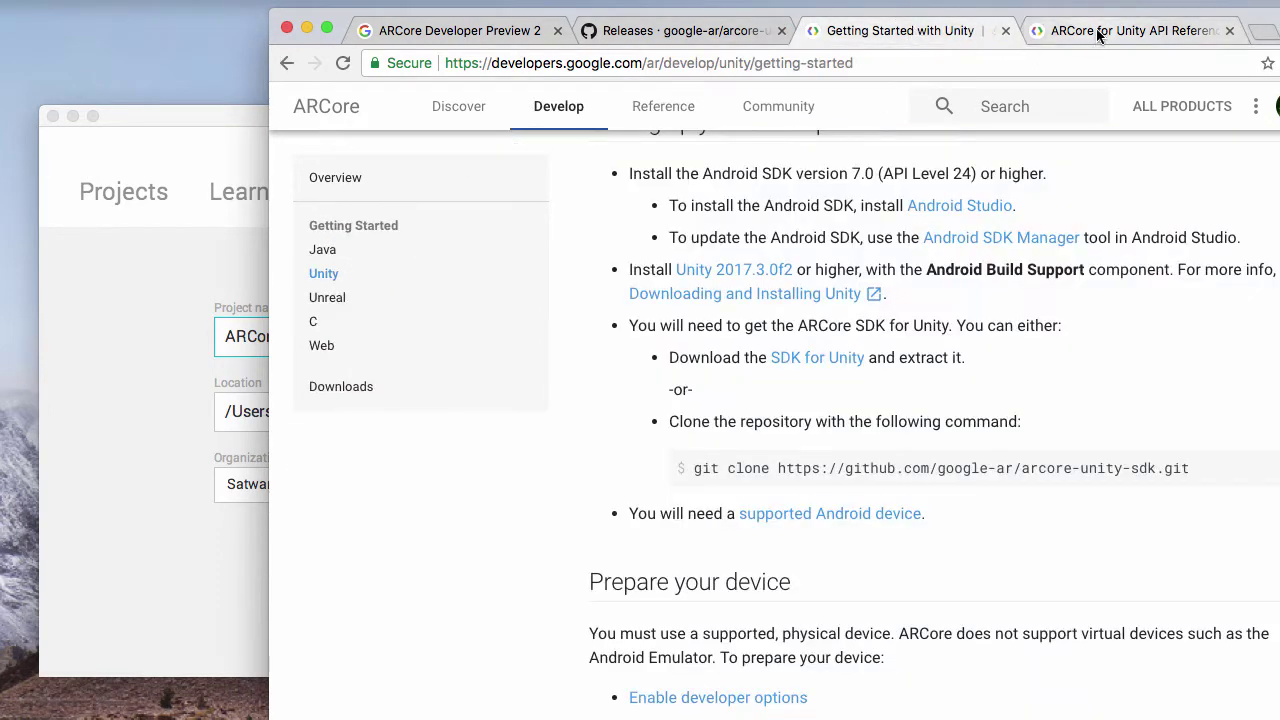
scroll(992, 174, down, 5)
scroll(985, 181, up, 12)
scroll(667, 288, up, 5)
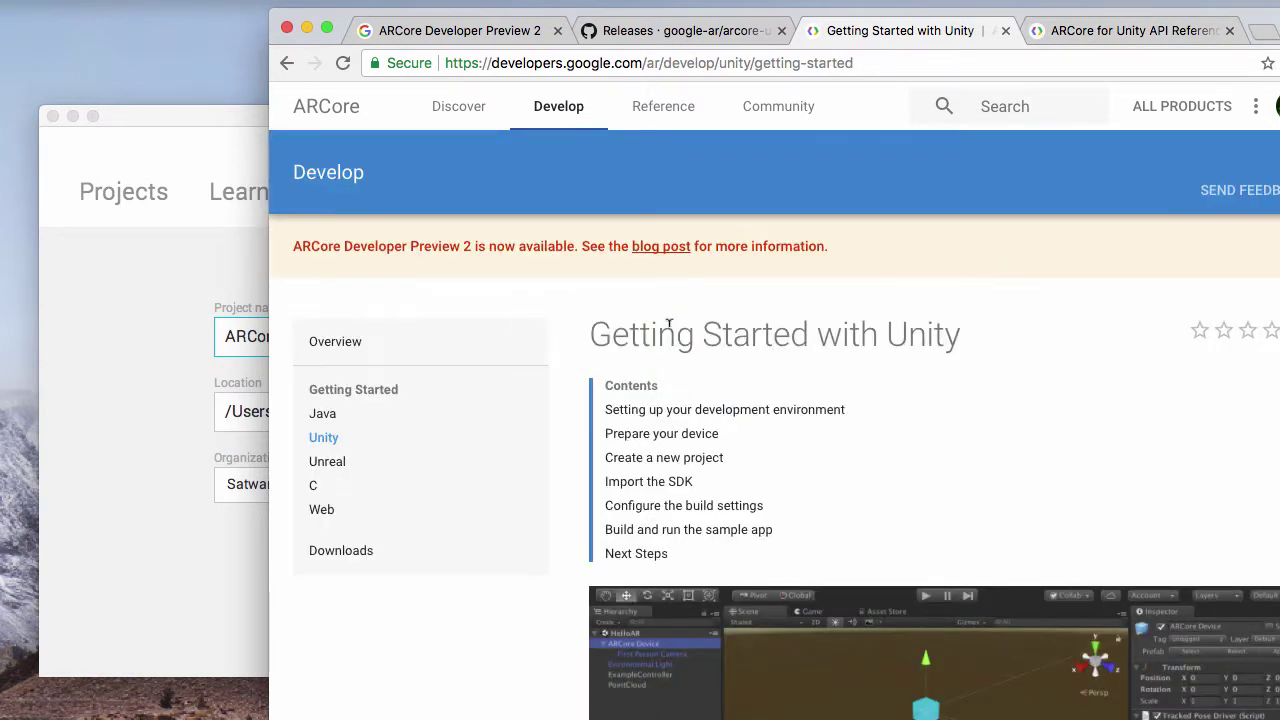
scroll(700, 371, down, 8)
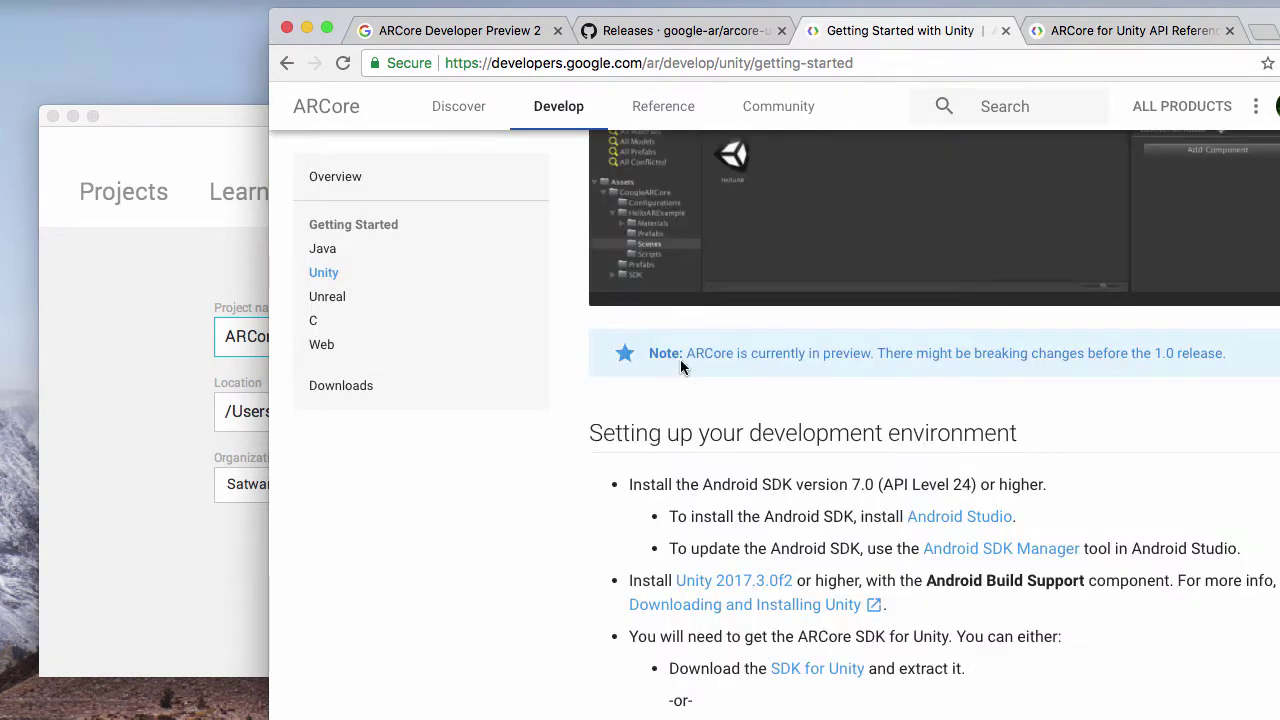
scroll(680, 367, down, 4)
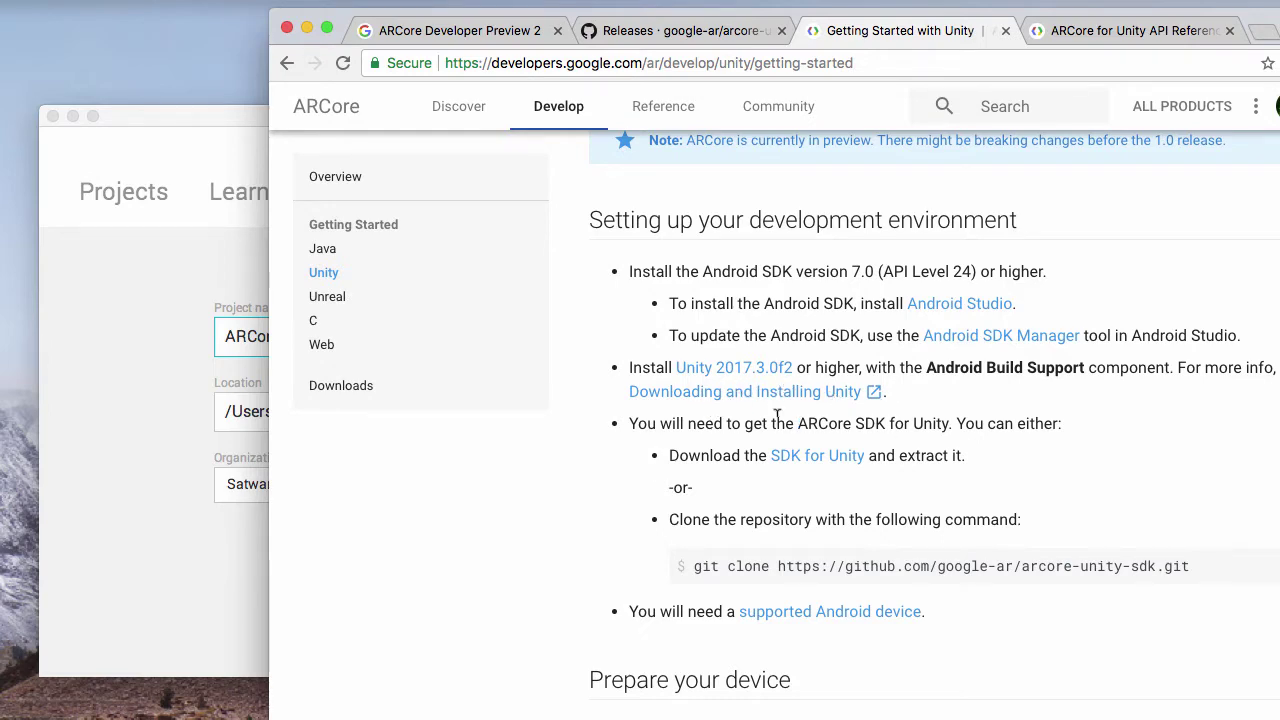
scroll(780, 403, down, 2)
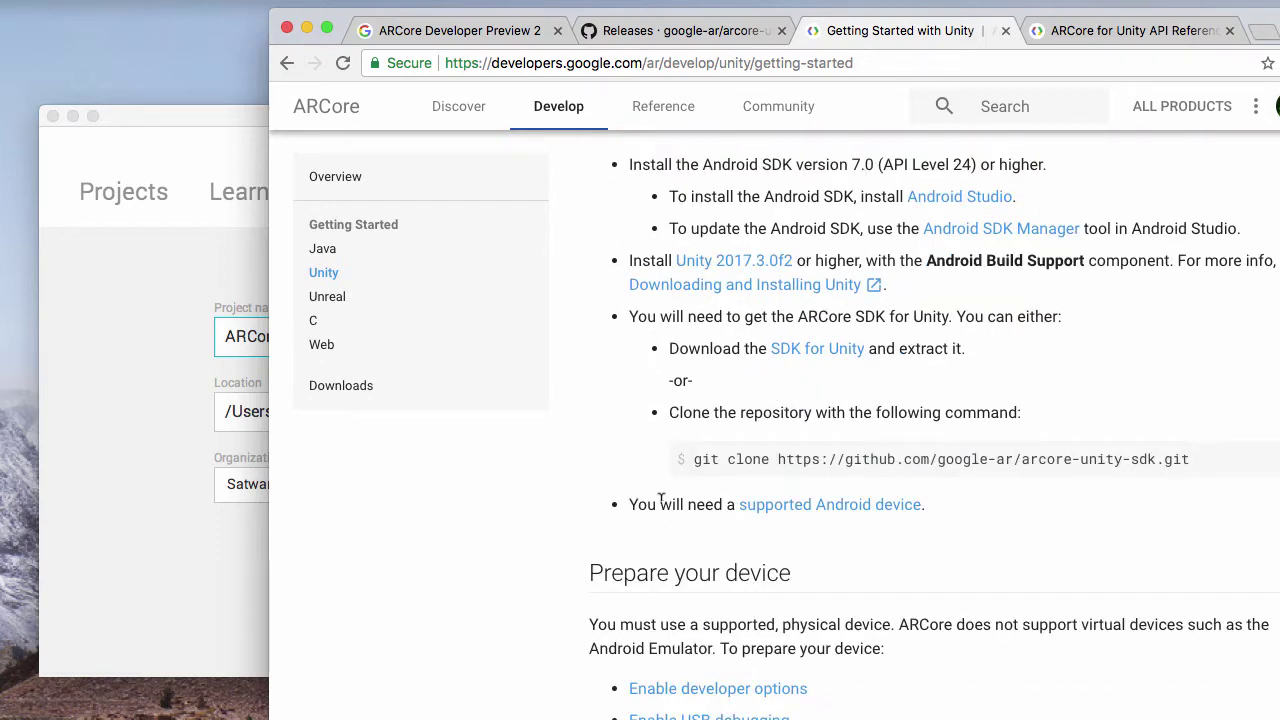
scroll(615, 413, down, 1)
scroll(615, 413, up, 4)
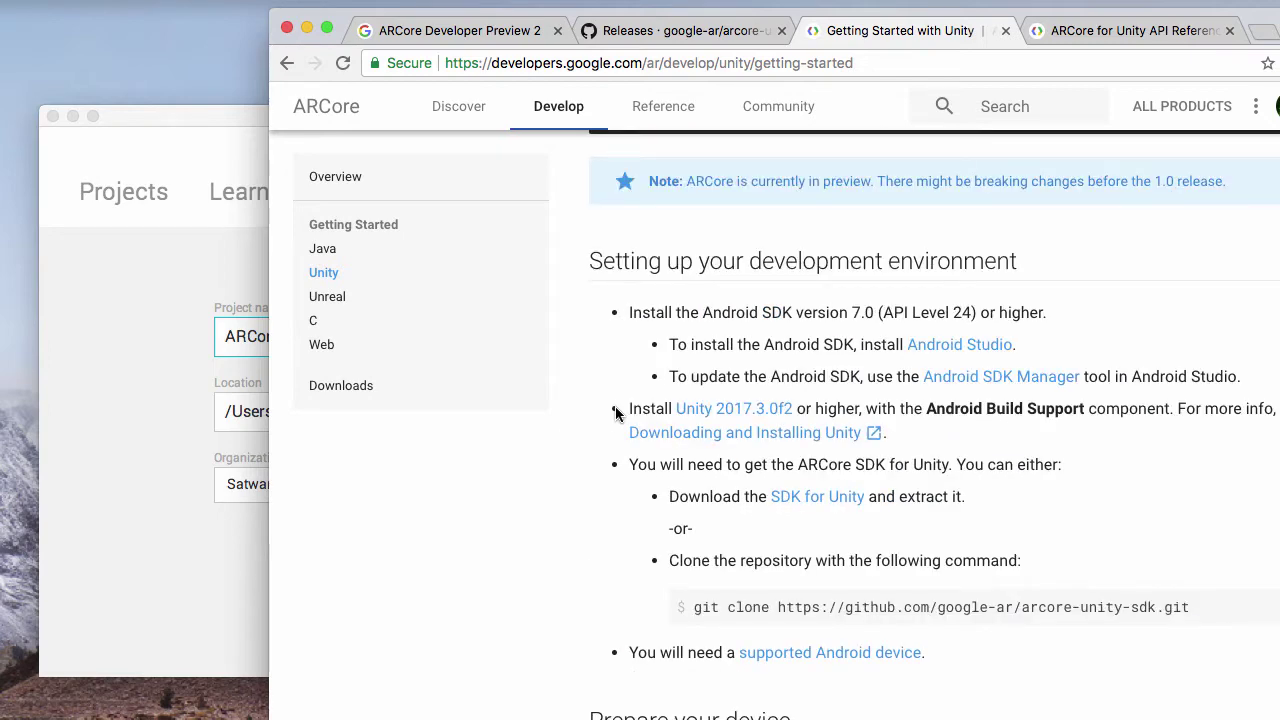
scroll(615, 413, down, 5)
scroll(615, 413, down, 5)
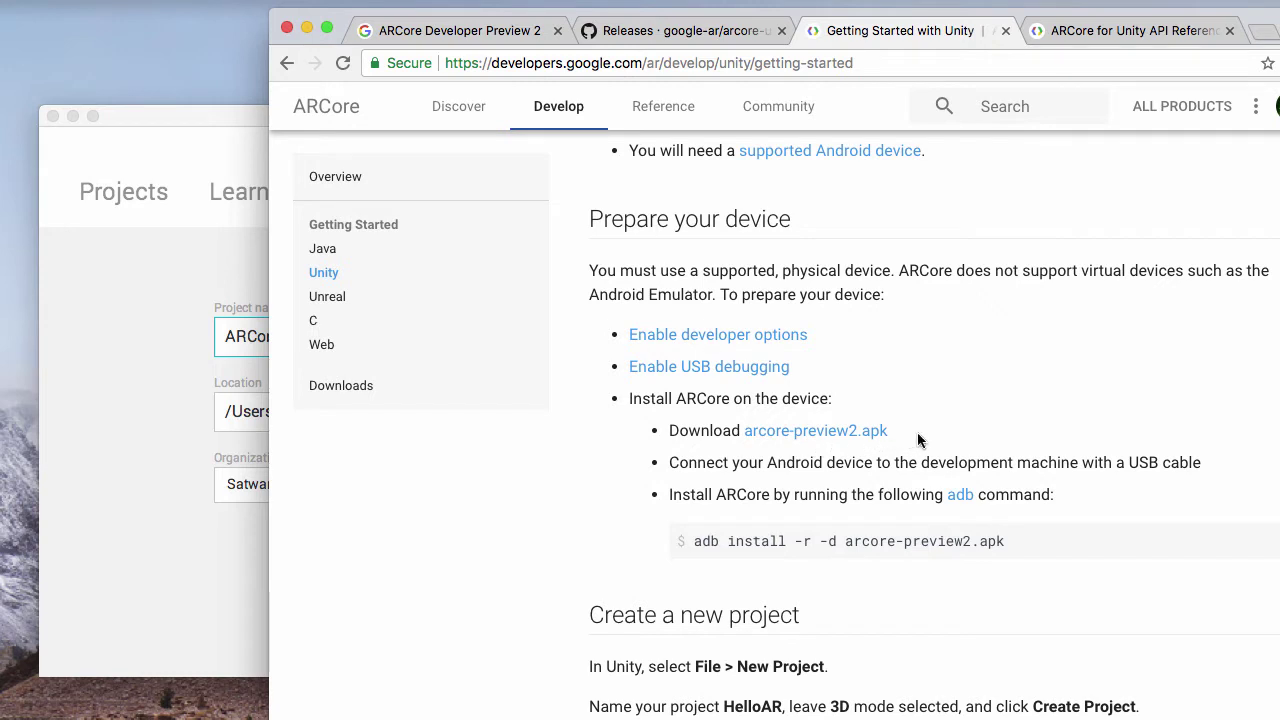
Step: Highlight the Download arcore-preview2.apk line and the connect and adb install steps
drag(925, 437, 851, 430)
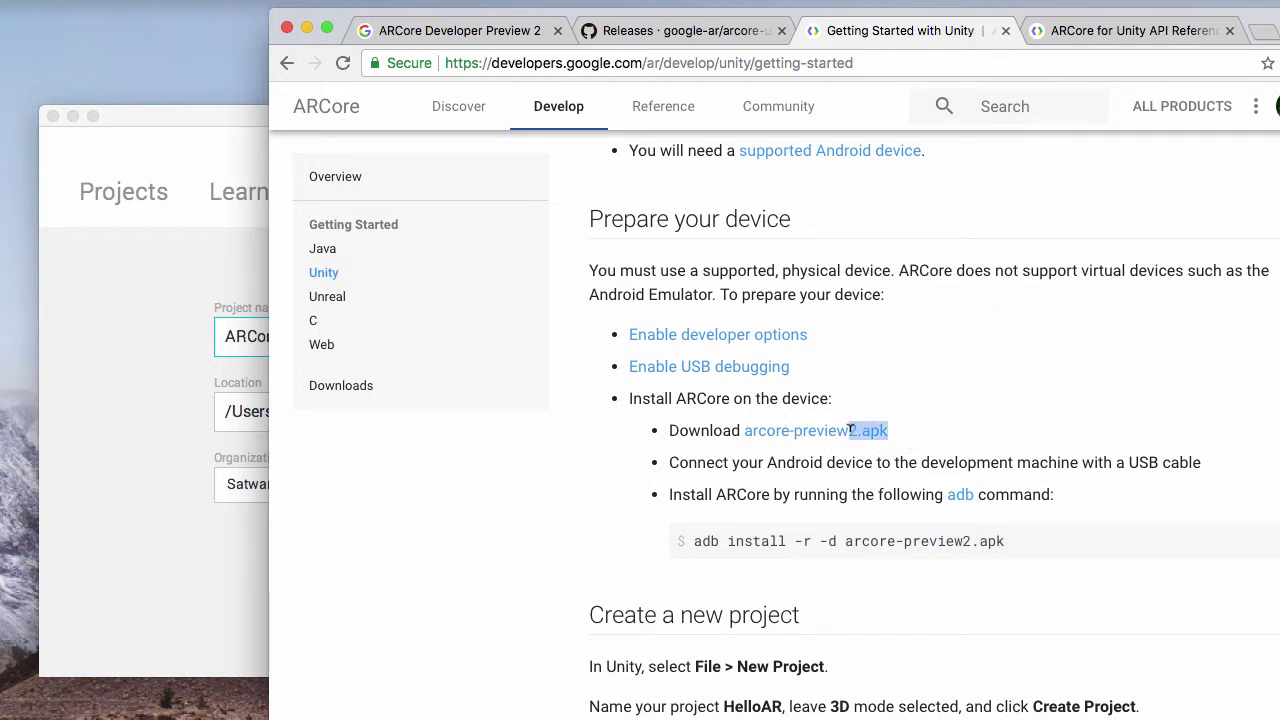
mouse_move(851, 430)
mouse_down()
mouse_move(737, 430)
mouse_move(848, 425)
mouse_up()
triple_click(911, 428)
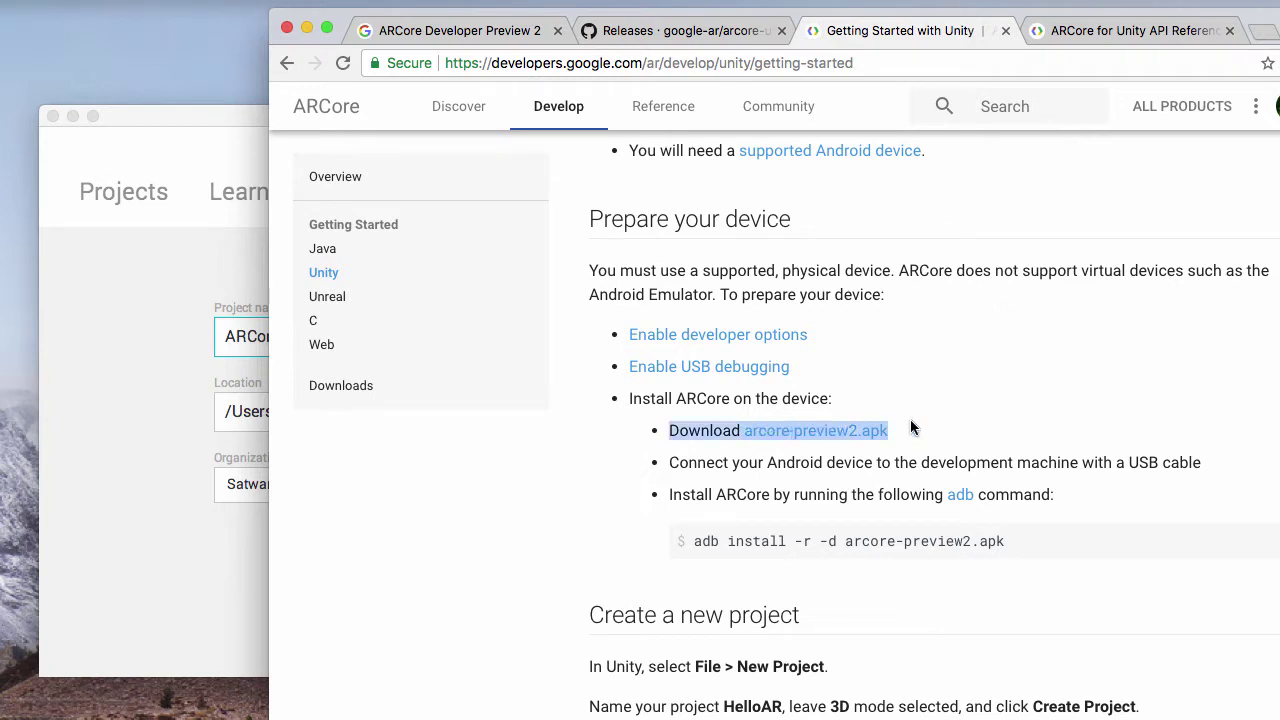
click(910, 428)
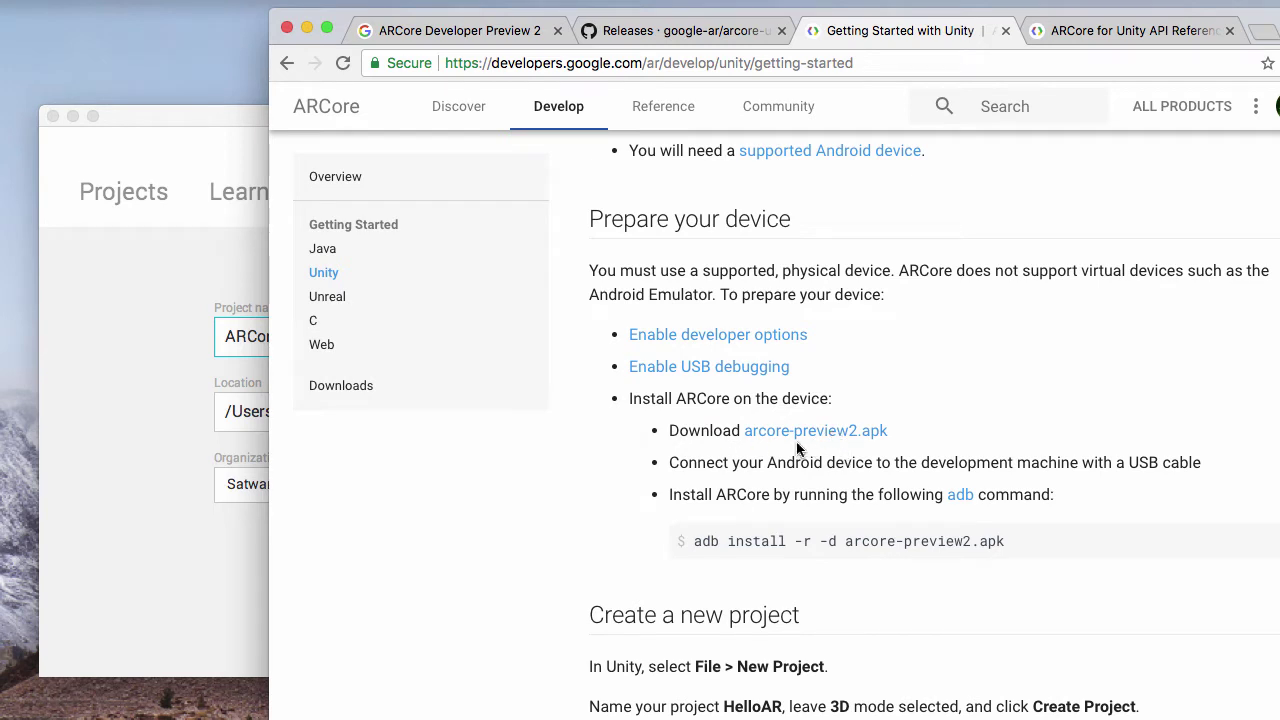
drag(648, 460, 1043, 590)
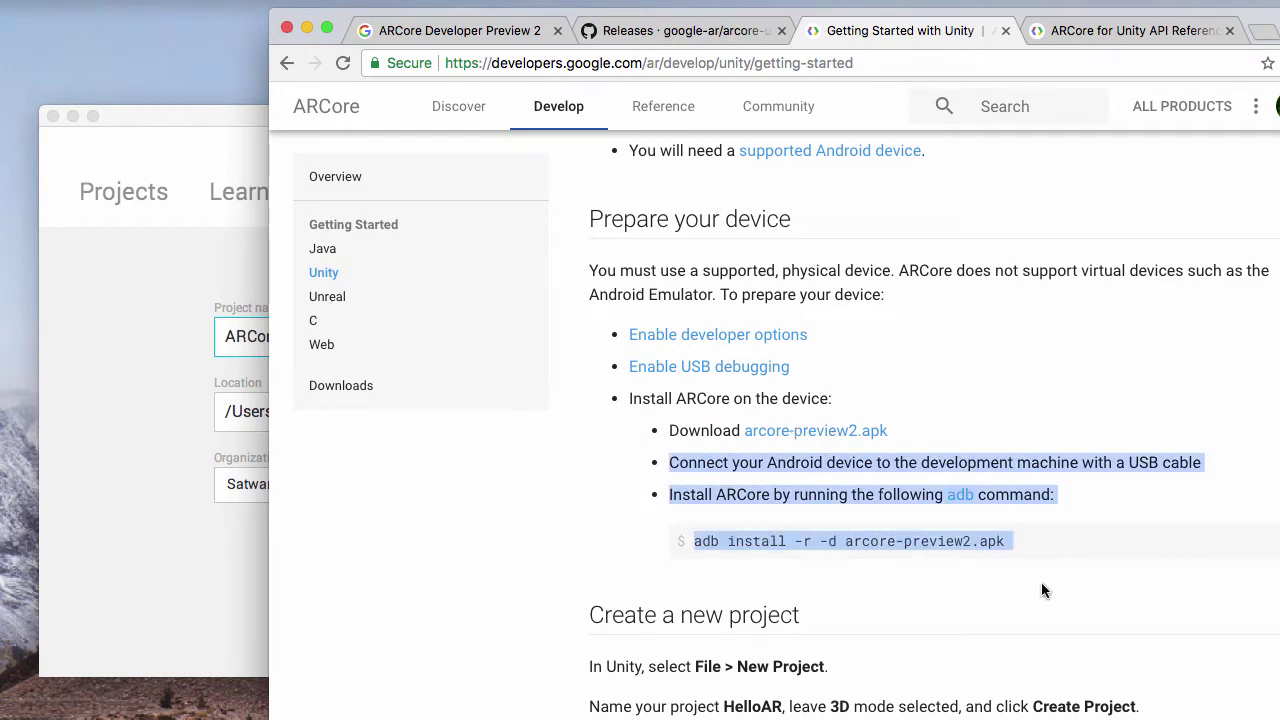
click(918, 422)
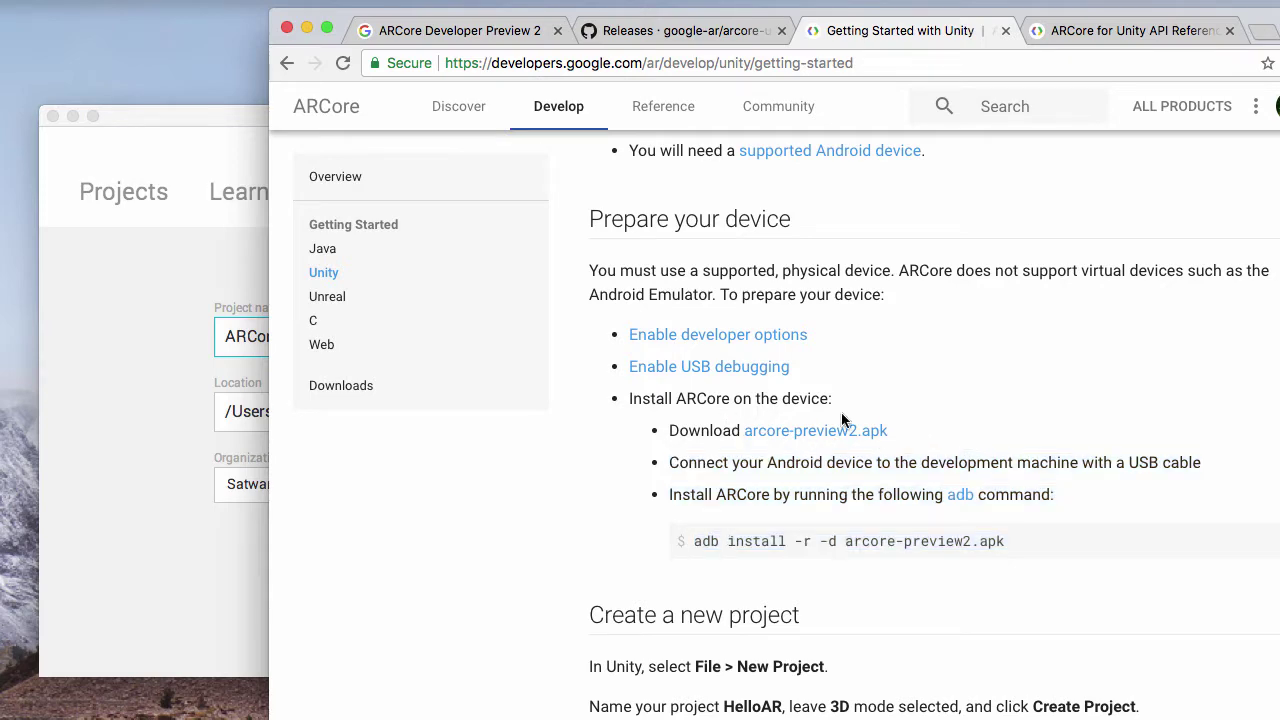
Step: Scroll down to the Android build settings instructions
scroll(557, 298, down, 1)
scroll(557, 298, down, 2)
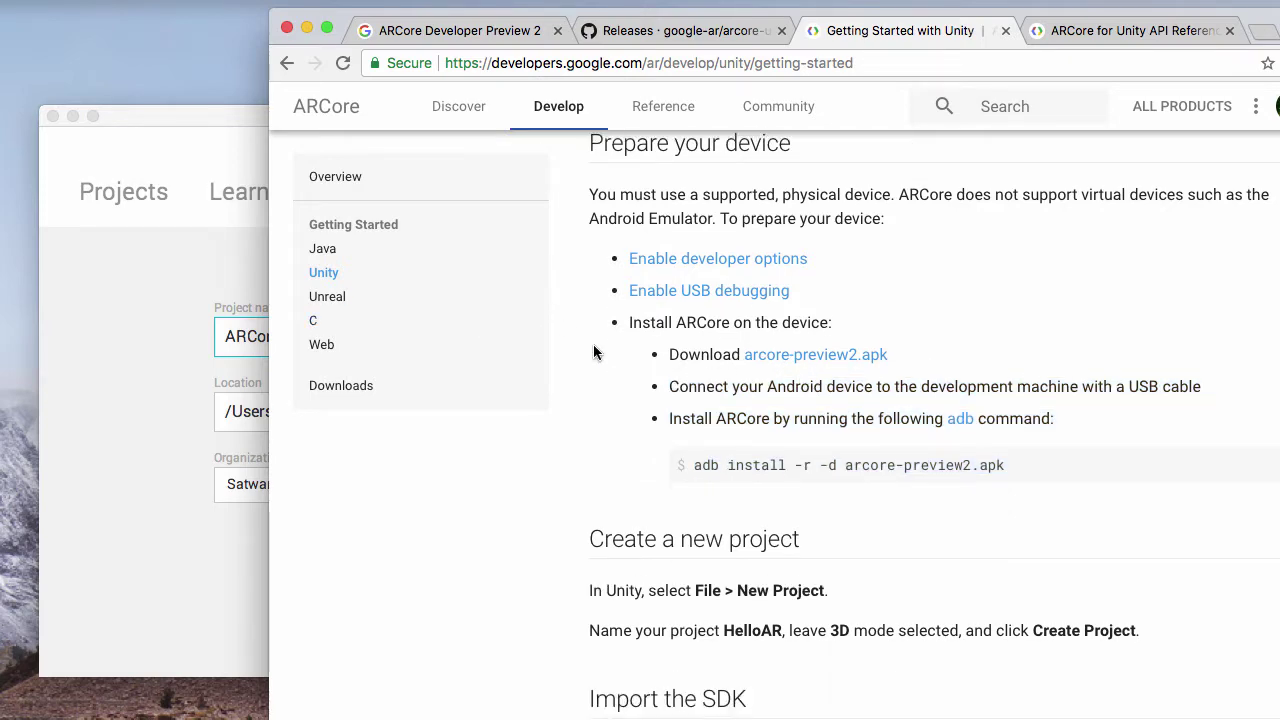
scroll(594, 349, down, 10)
scroll(620, 290, down, 15)
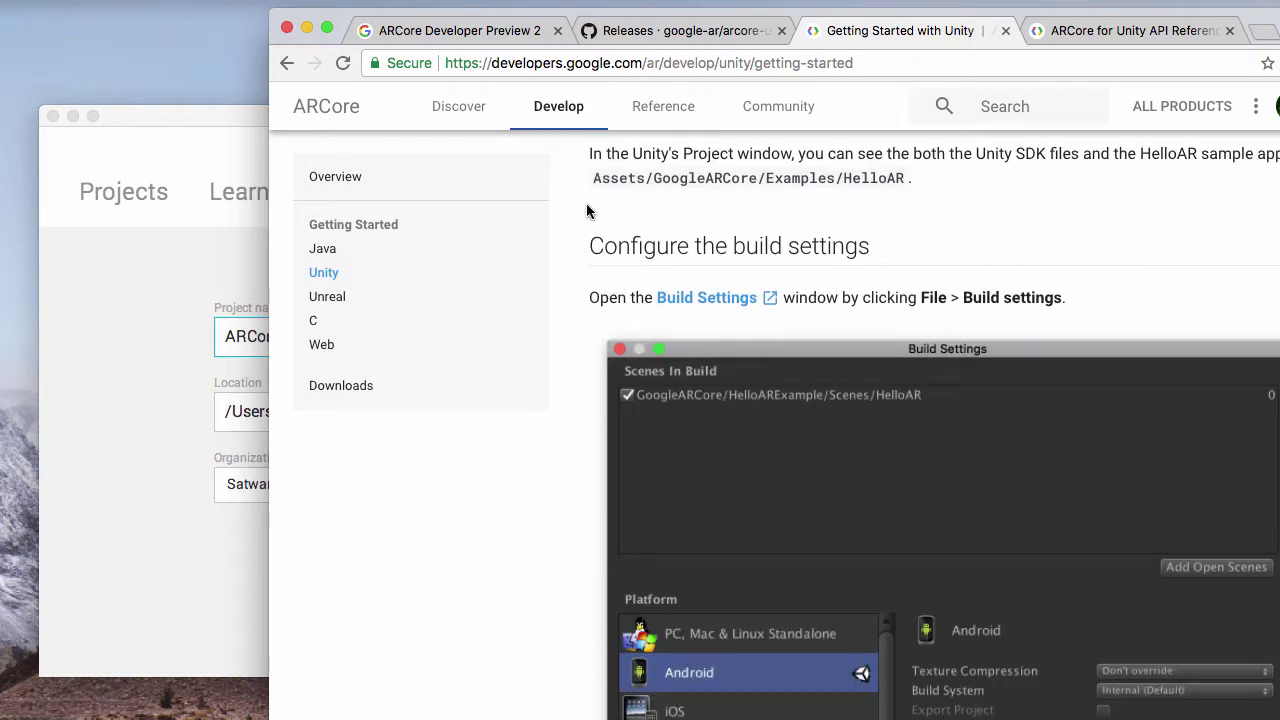
scroll(645, 389, down, 1)
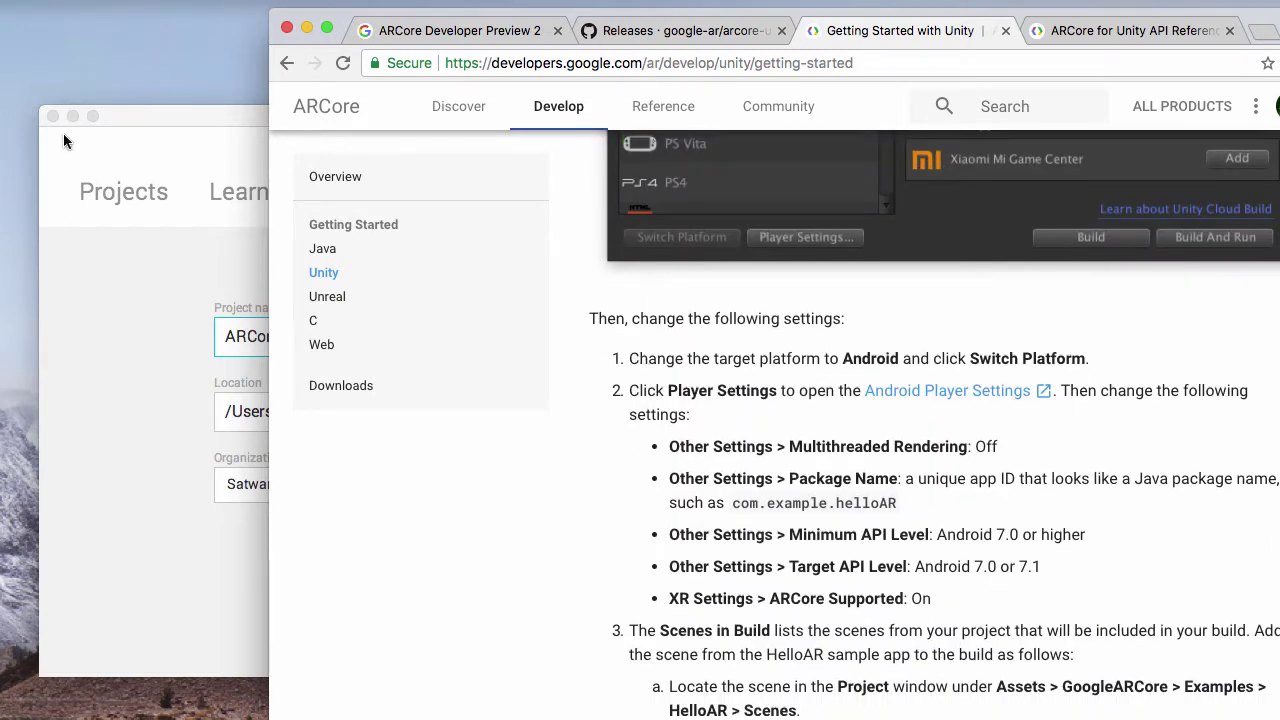
Step: Create a new 3D Unity project named ARCorePreview2 from the launcher
click(147, 113)
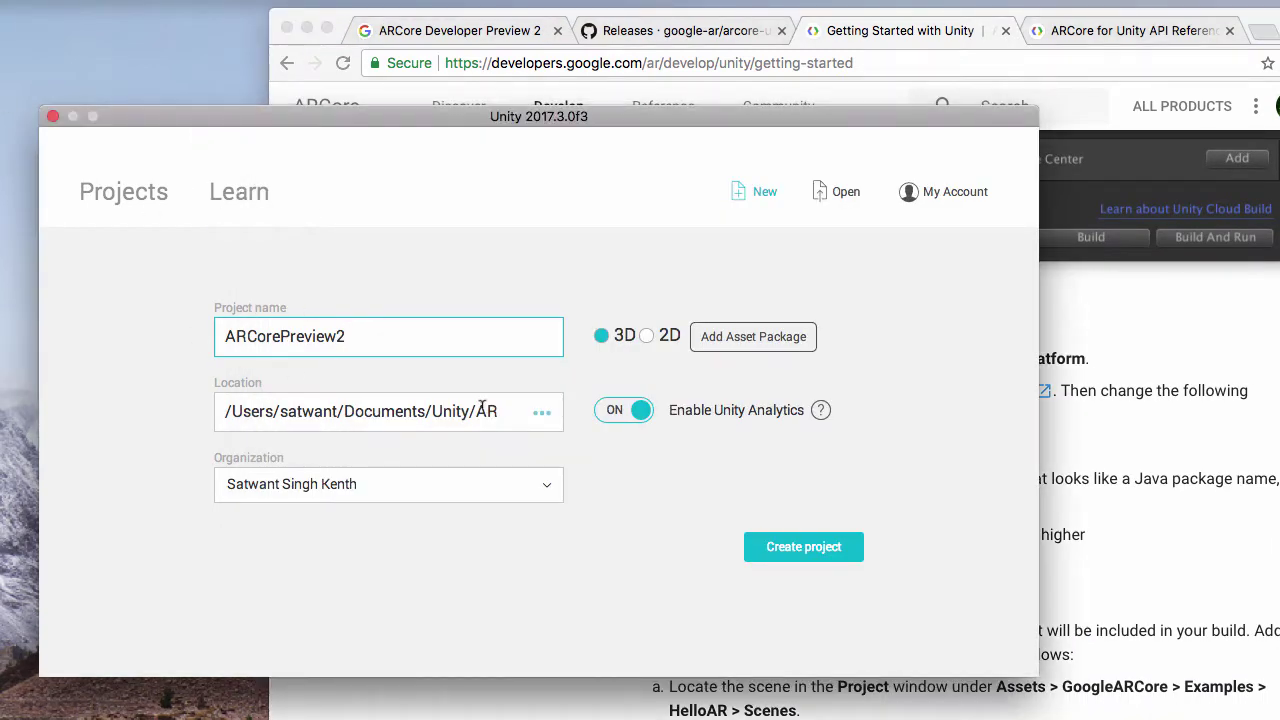
click(791, 556)
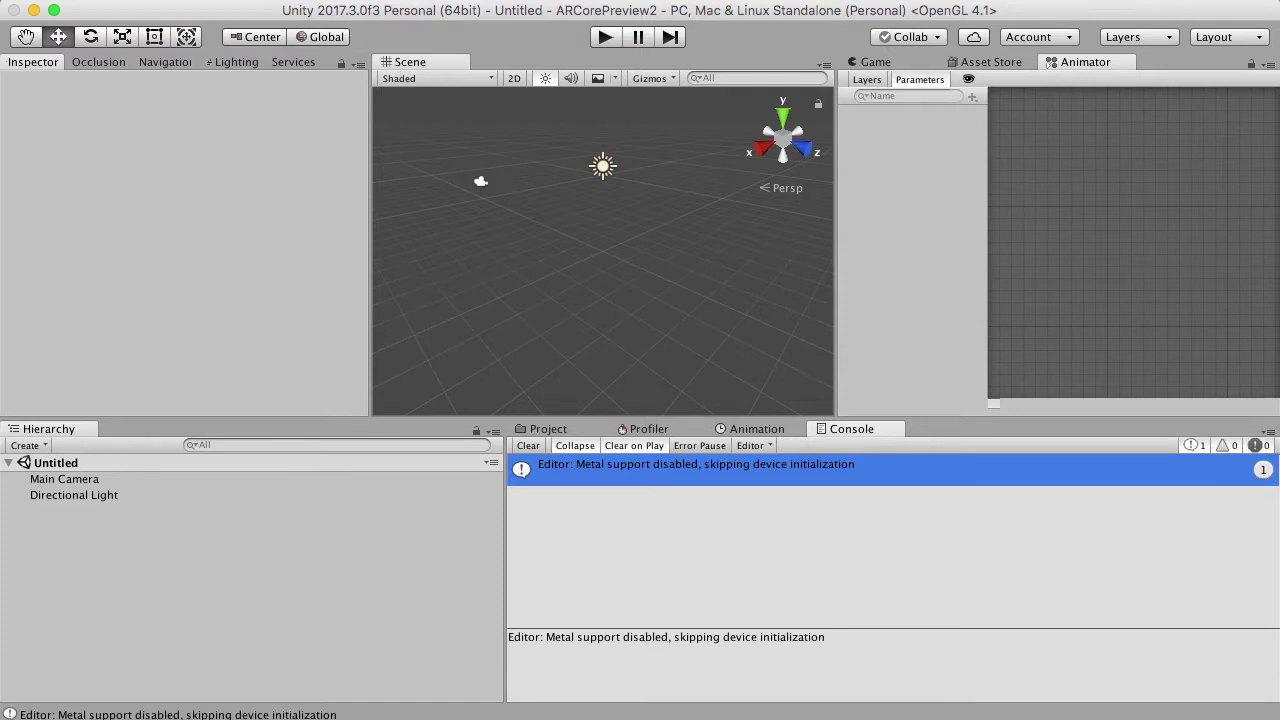
Step: Switch the build platform to Android in File > Build Settings, then close the window
click(200, 3)
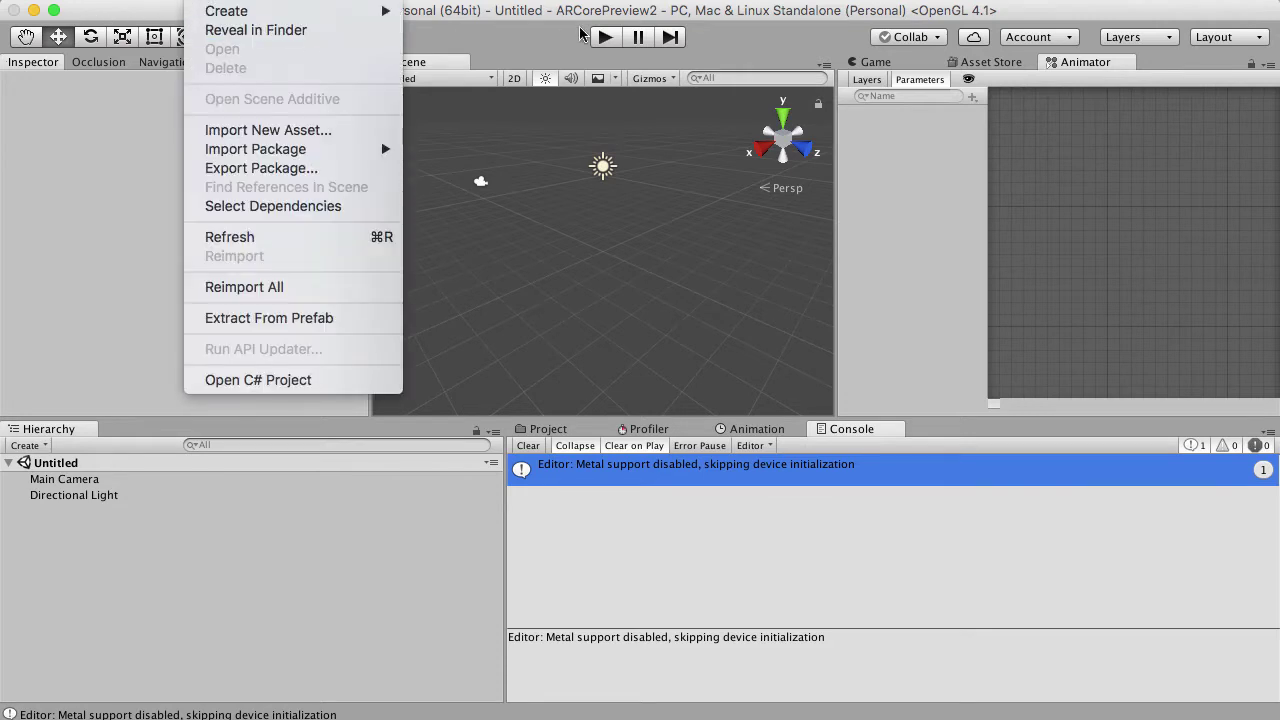
click(200, 3)
click(122, 3)
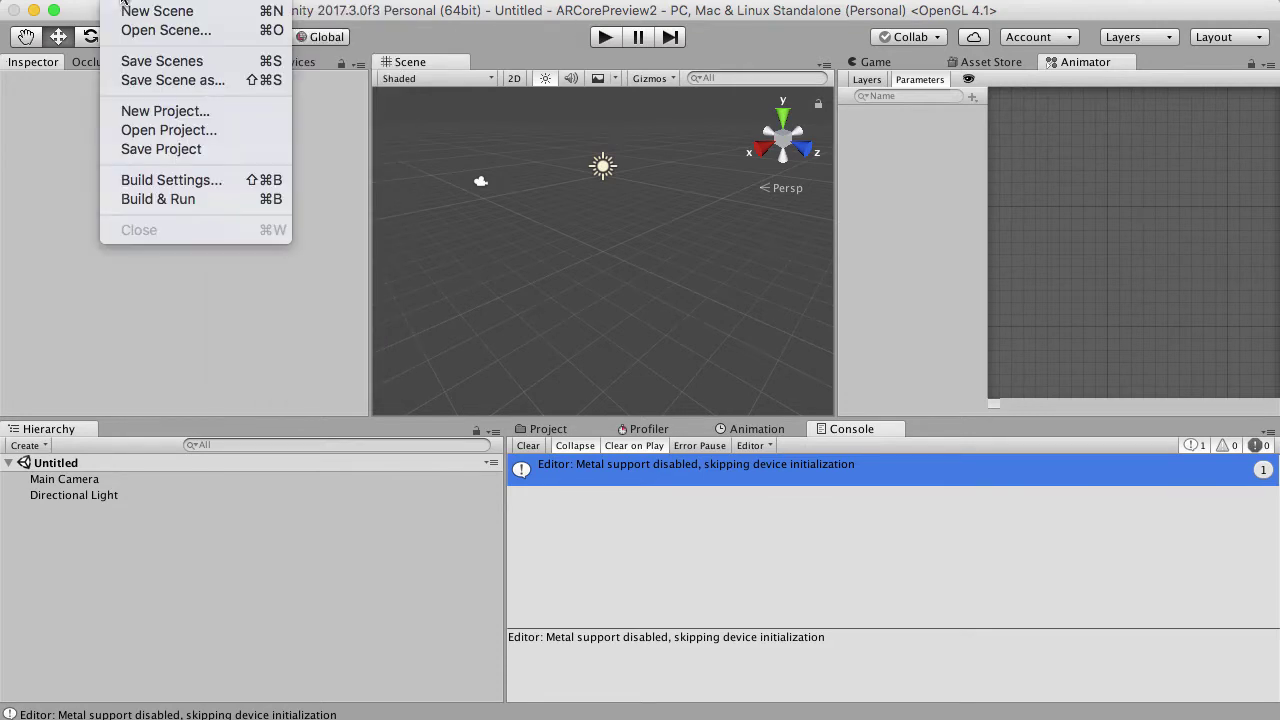
click(156, 184)
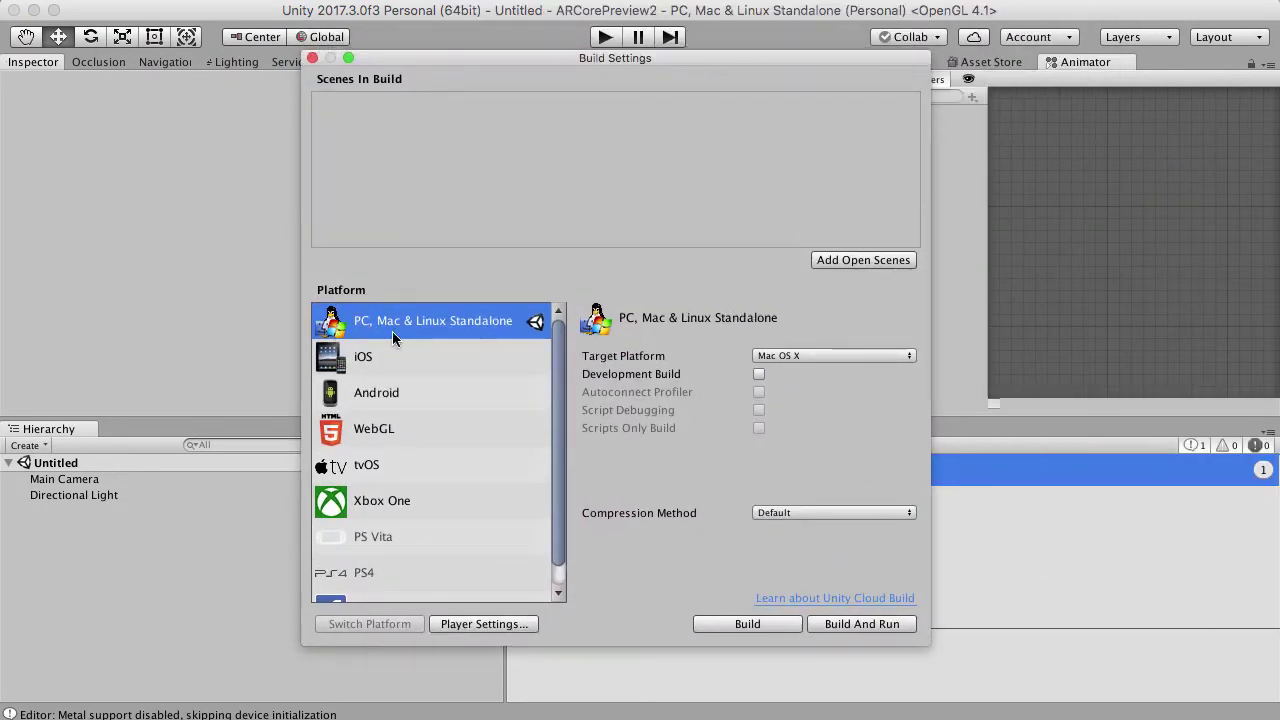
click(398, 393)
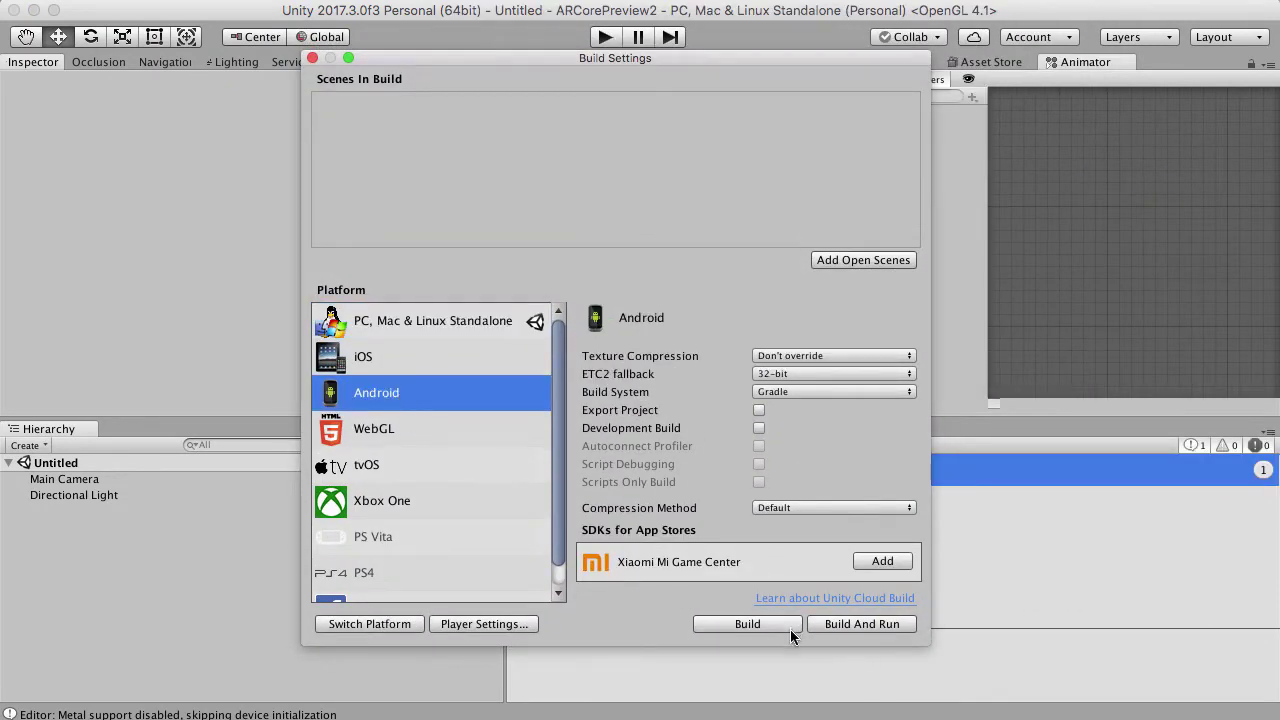
click(399, 622)
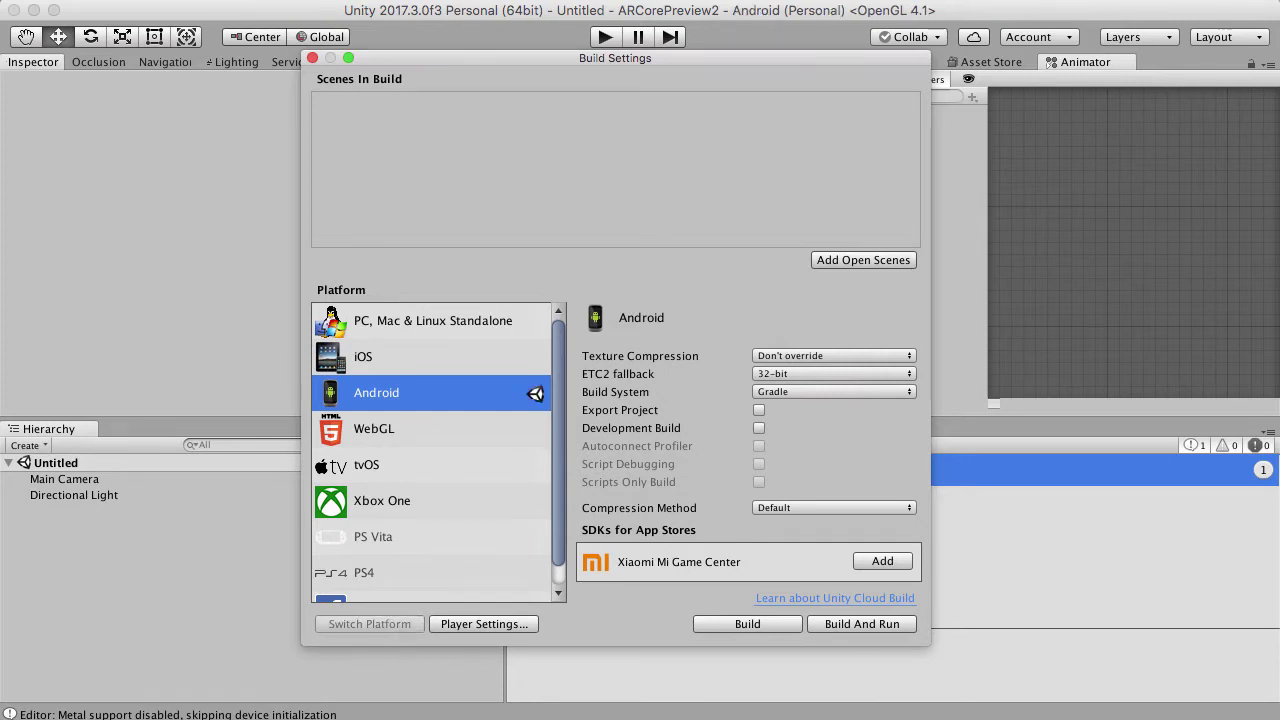
drag(311, 61, 288, 58)
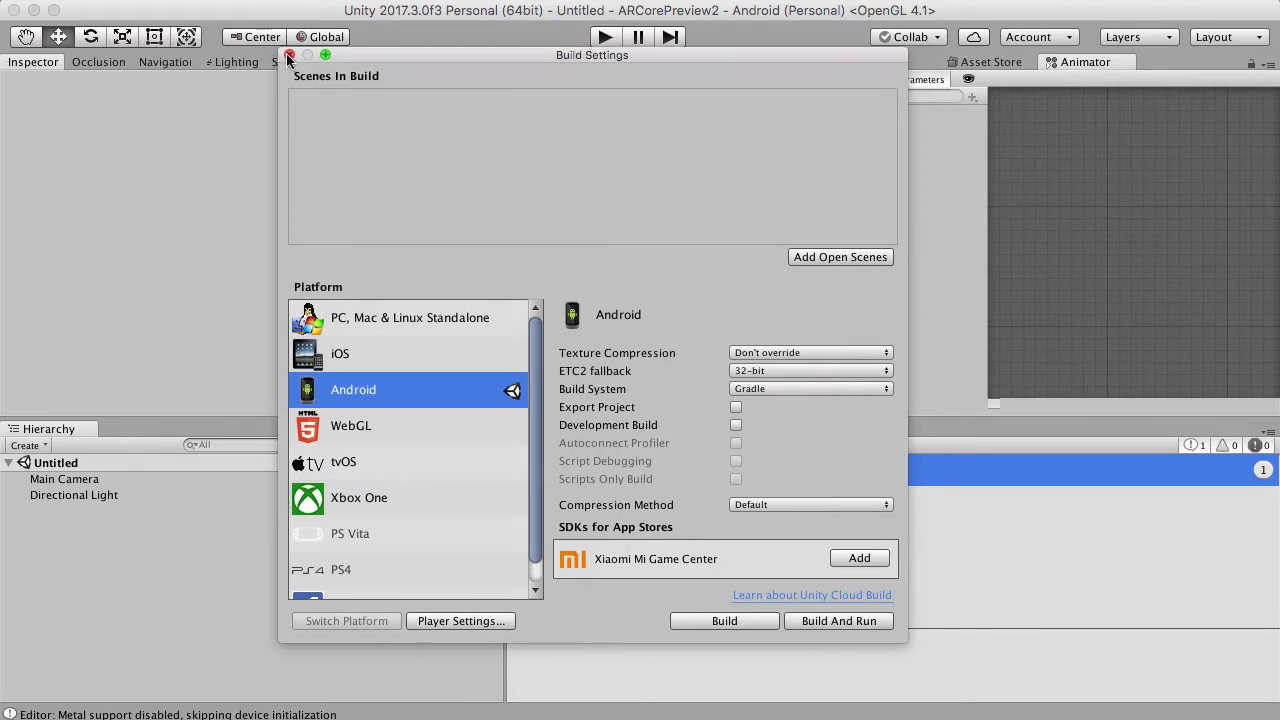
click(288, 56)
Step: Choose arcore-unity-sdk-preview2.unitypackage from the AR folder via Assets > Import Package > Custom Package
click(188, 2)
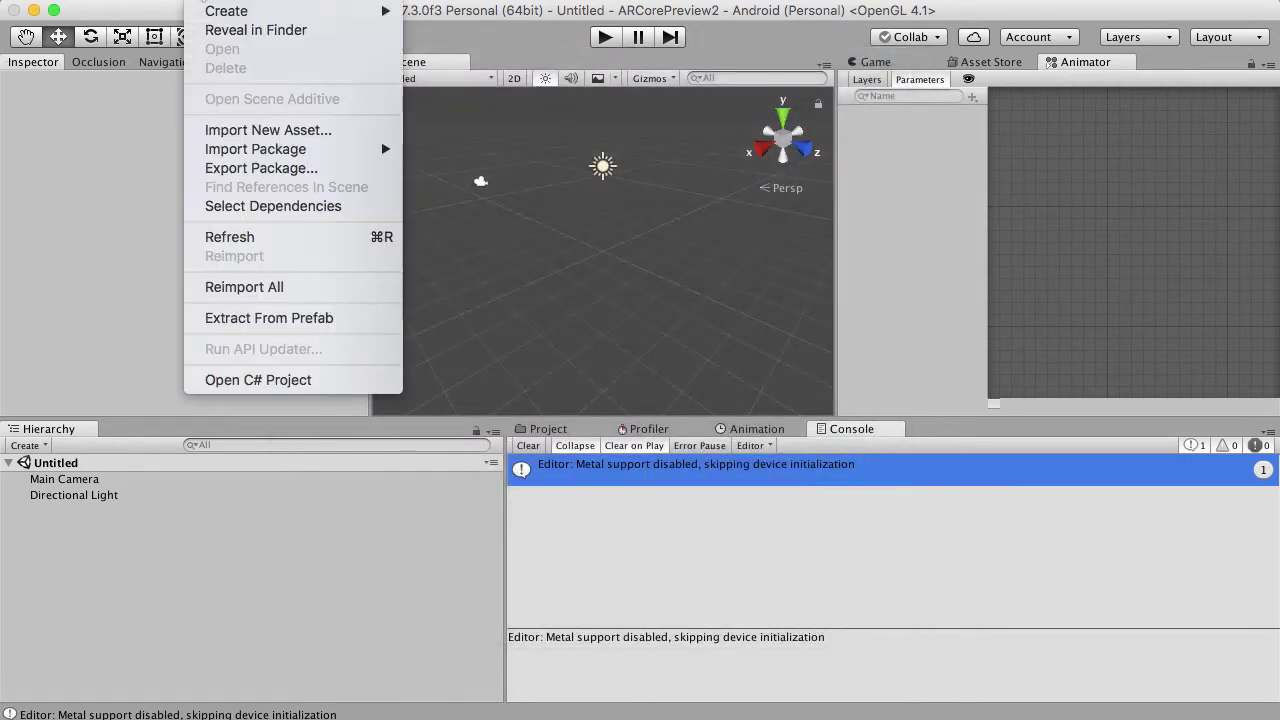
mouse_move(388, 152)
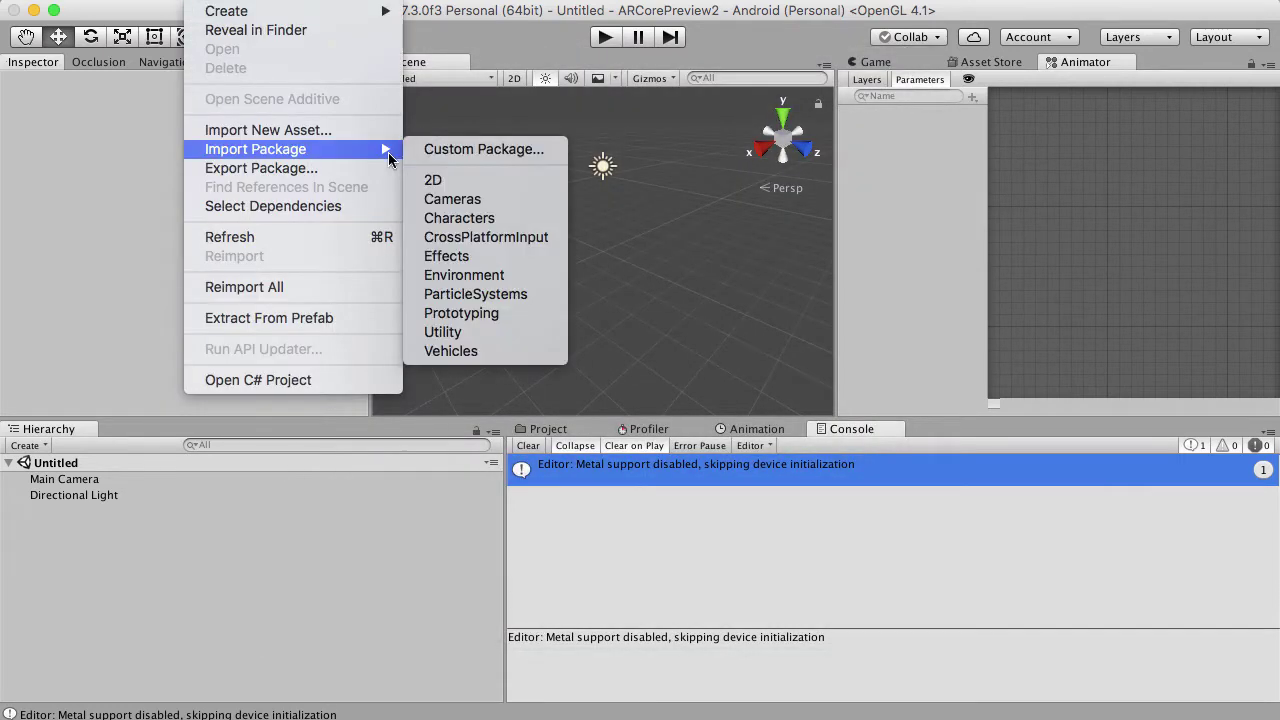
click(459, 152)
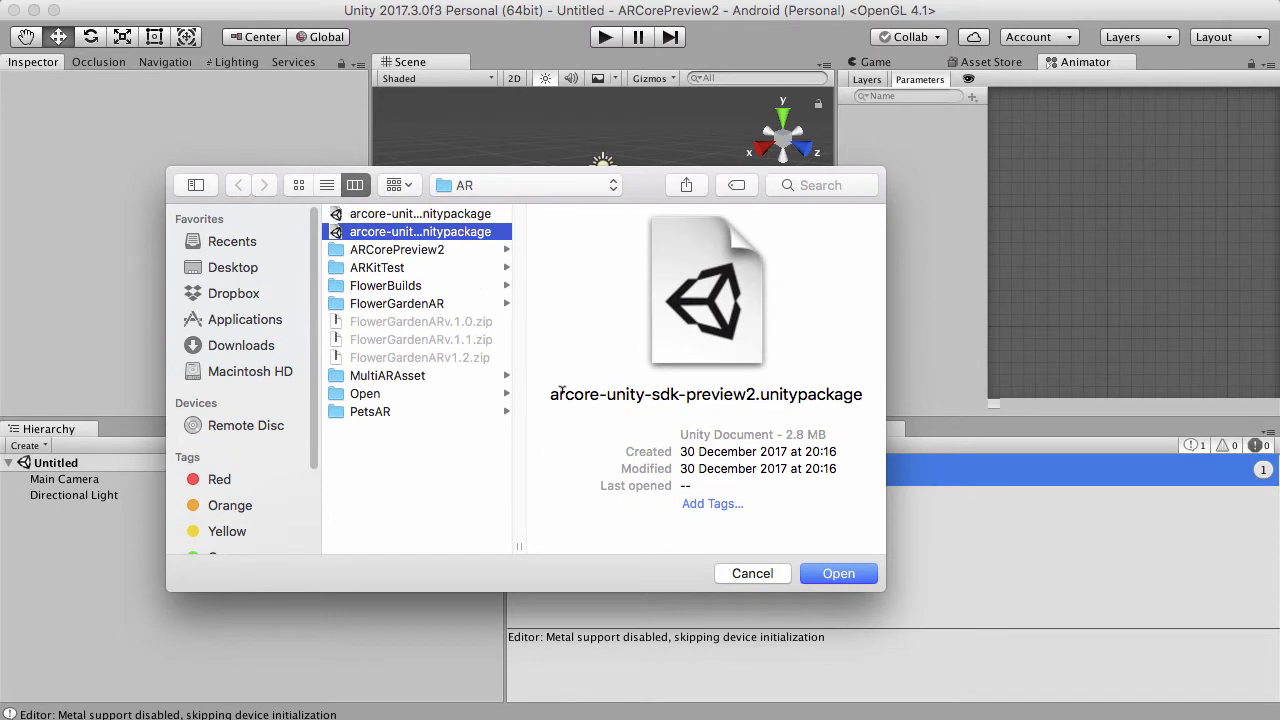
drag(684, 394, 757, 392)
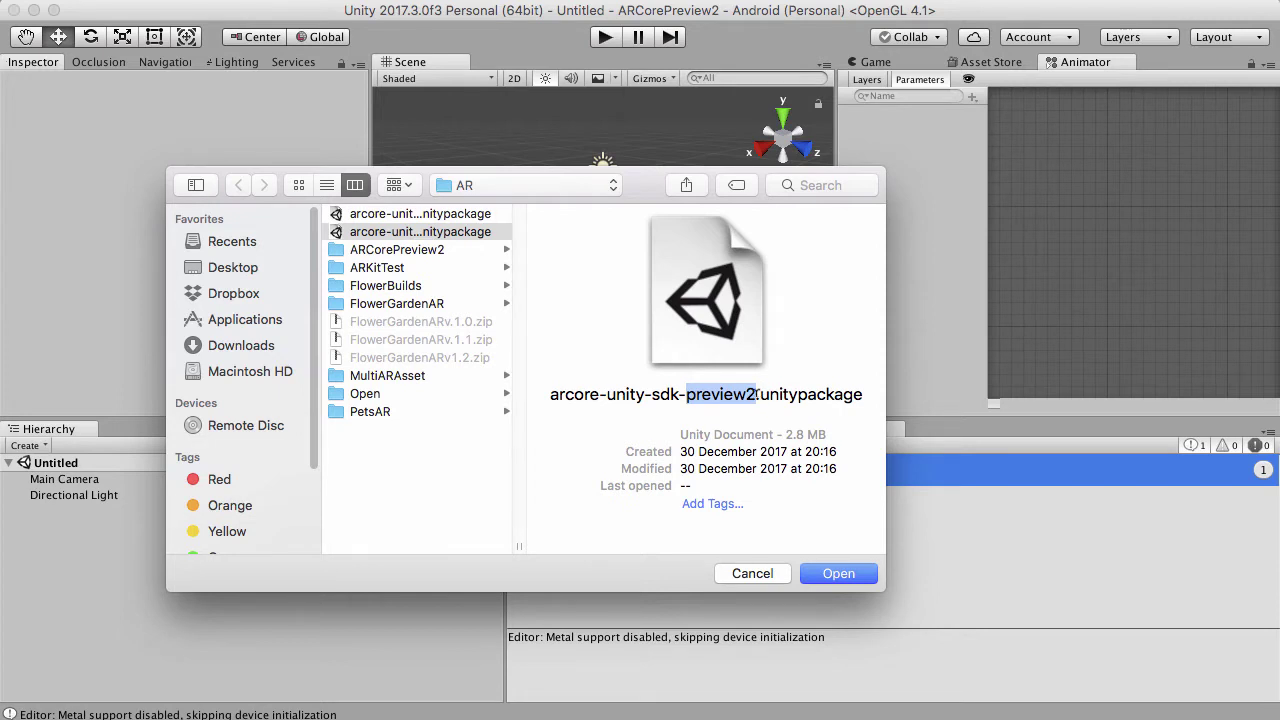
click(832, 574)
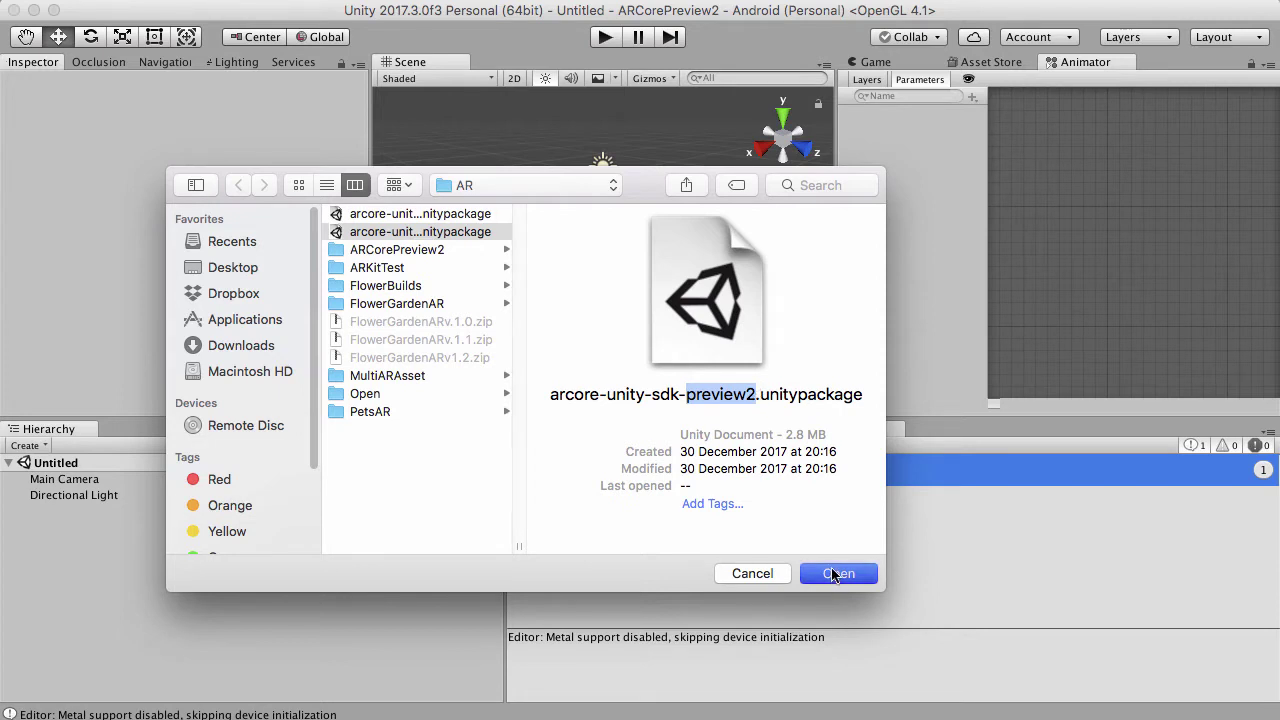
Step: Import every item of the arcore-unity-sdk-preview2 package, then bring the browser guide back
key(Return)
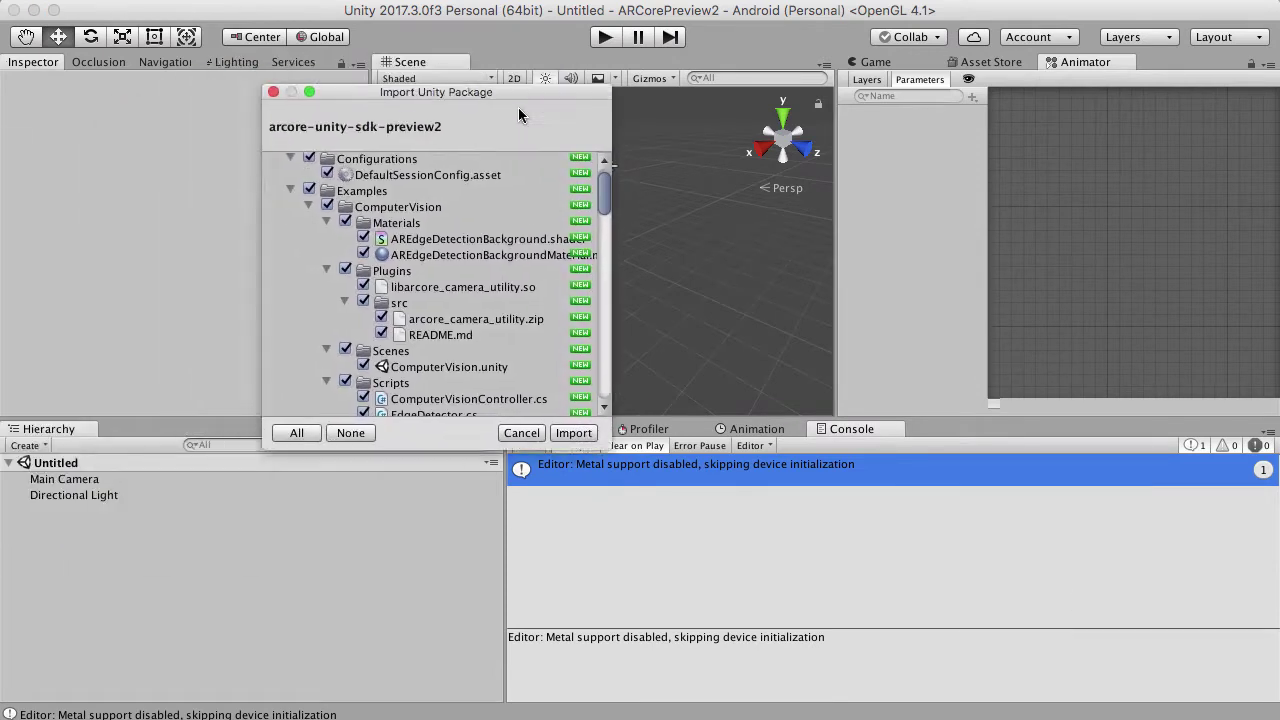
scroll(637, 311, down, 10)
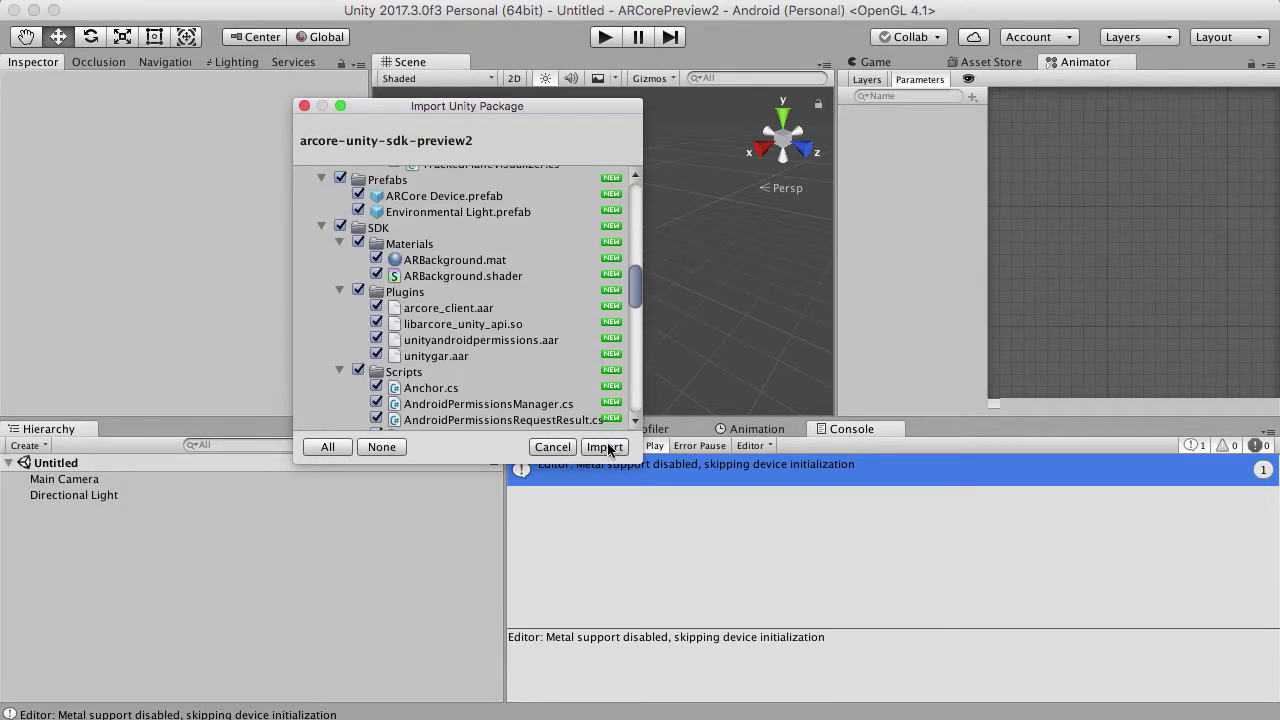
click(605, 447)
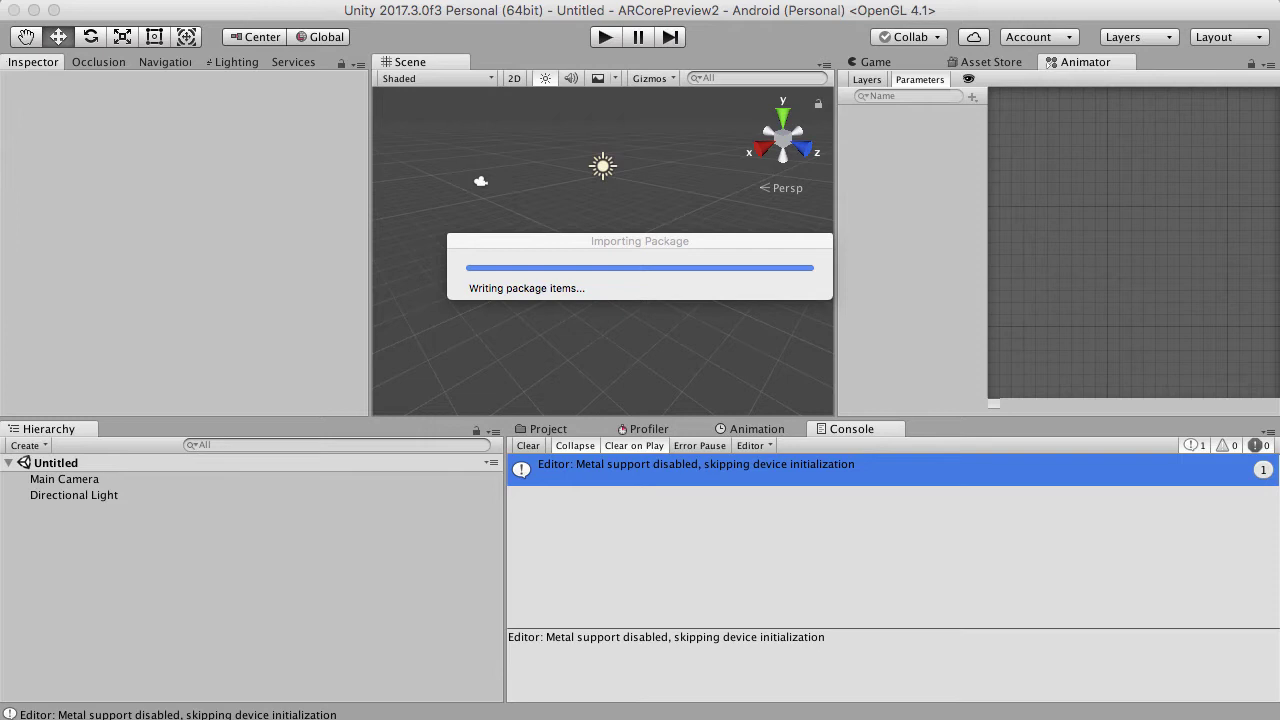
key(super+Tab)
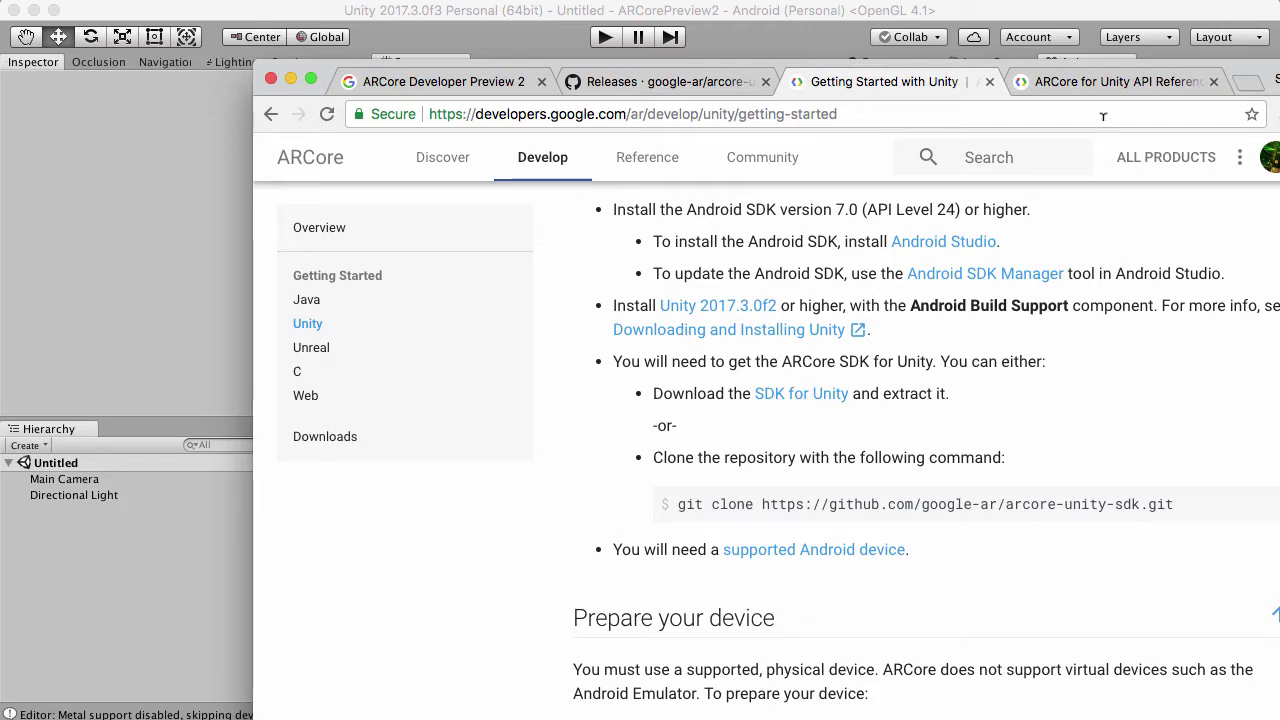
scroll(969, 299, down, 10)
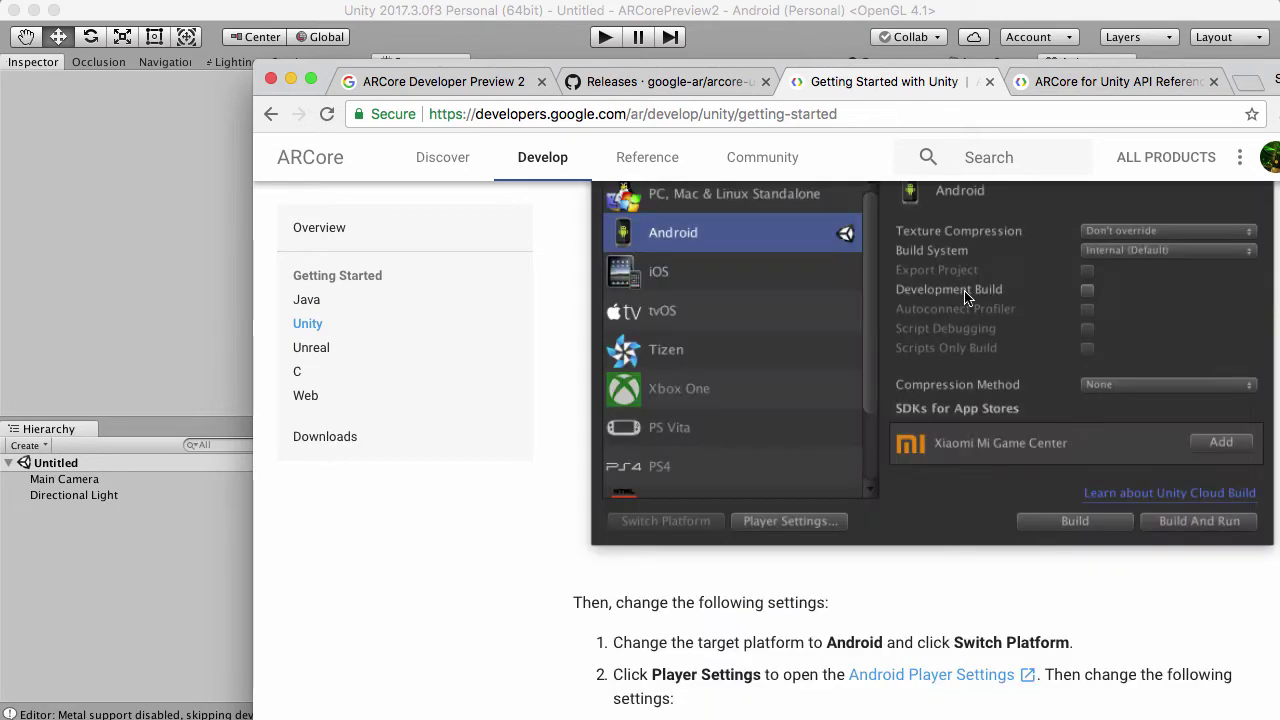
key(super+m)
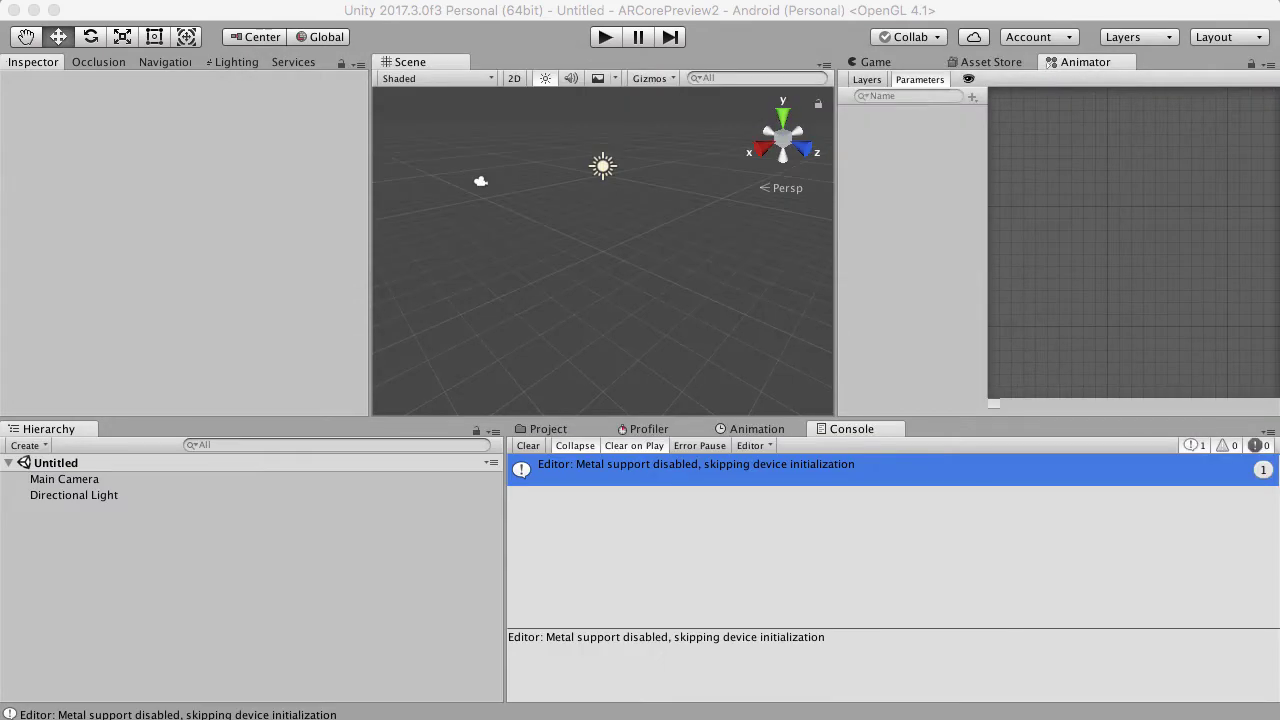
Step: Open the Android Player Settings from File > Build Settings and close Build Settings
click(172, 18)
click(134, 1)
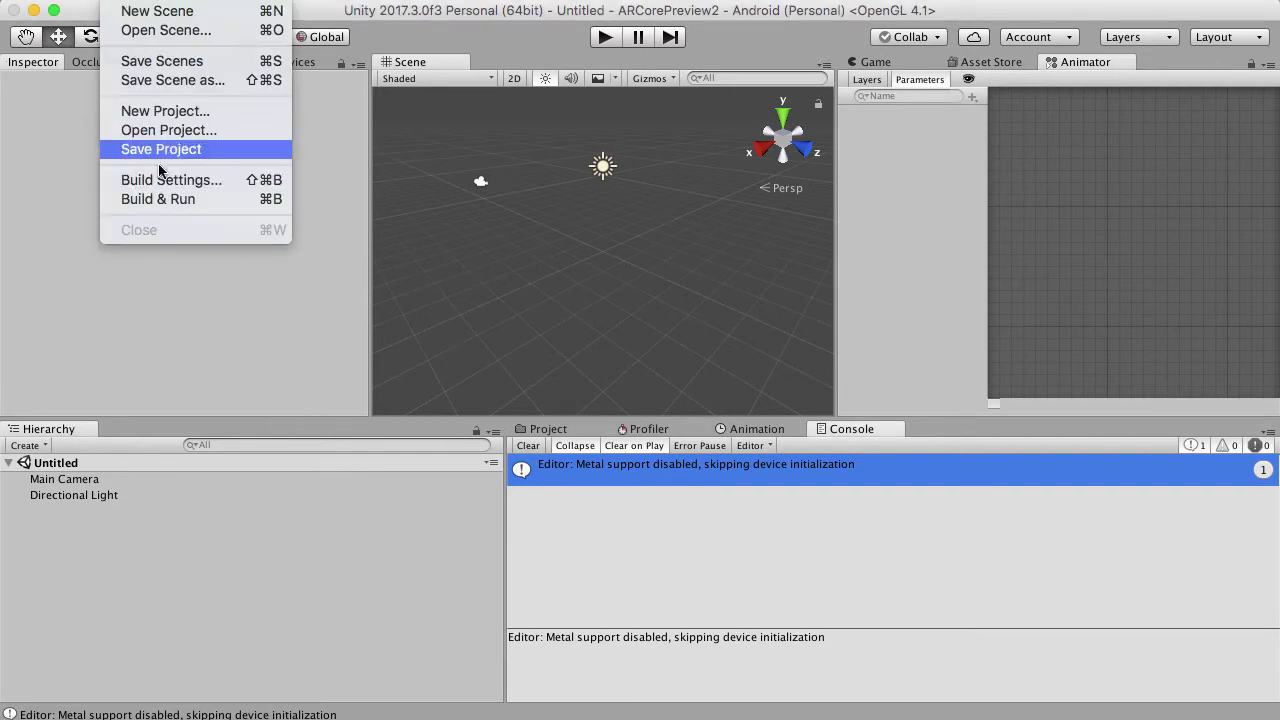
click(160, 181)
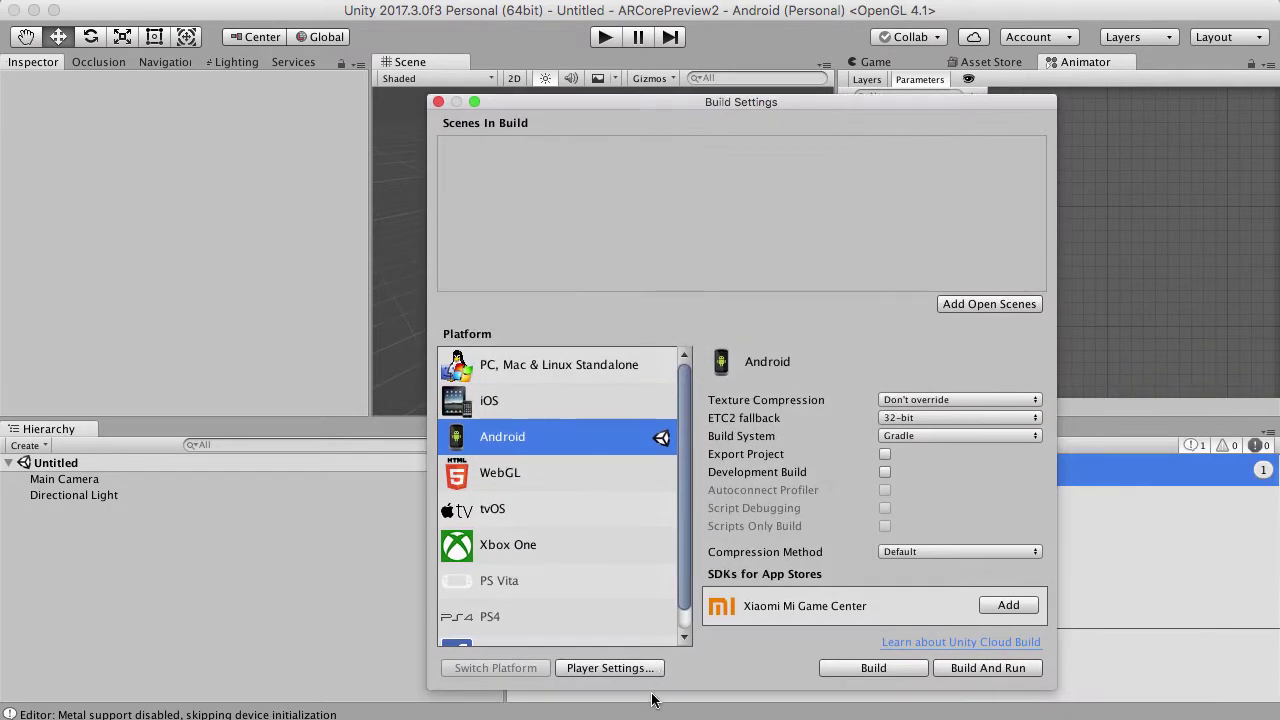
click(648, 668)
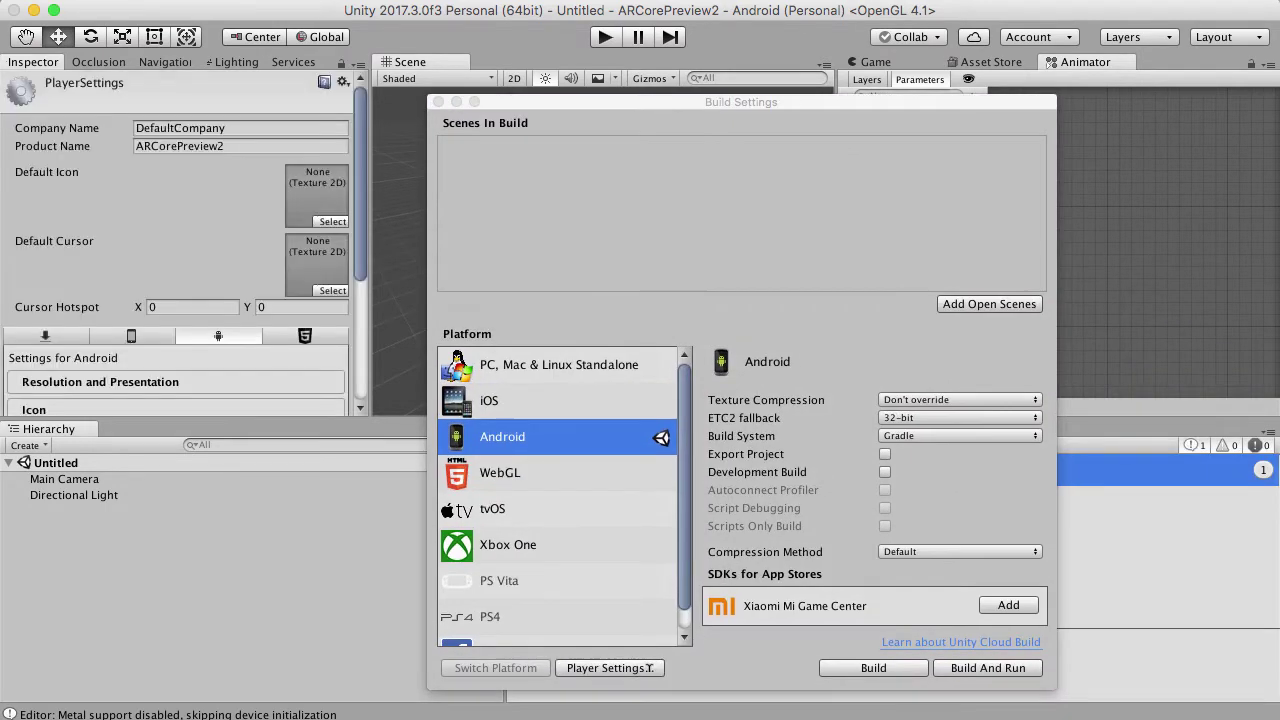
click(438, 102)
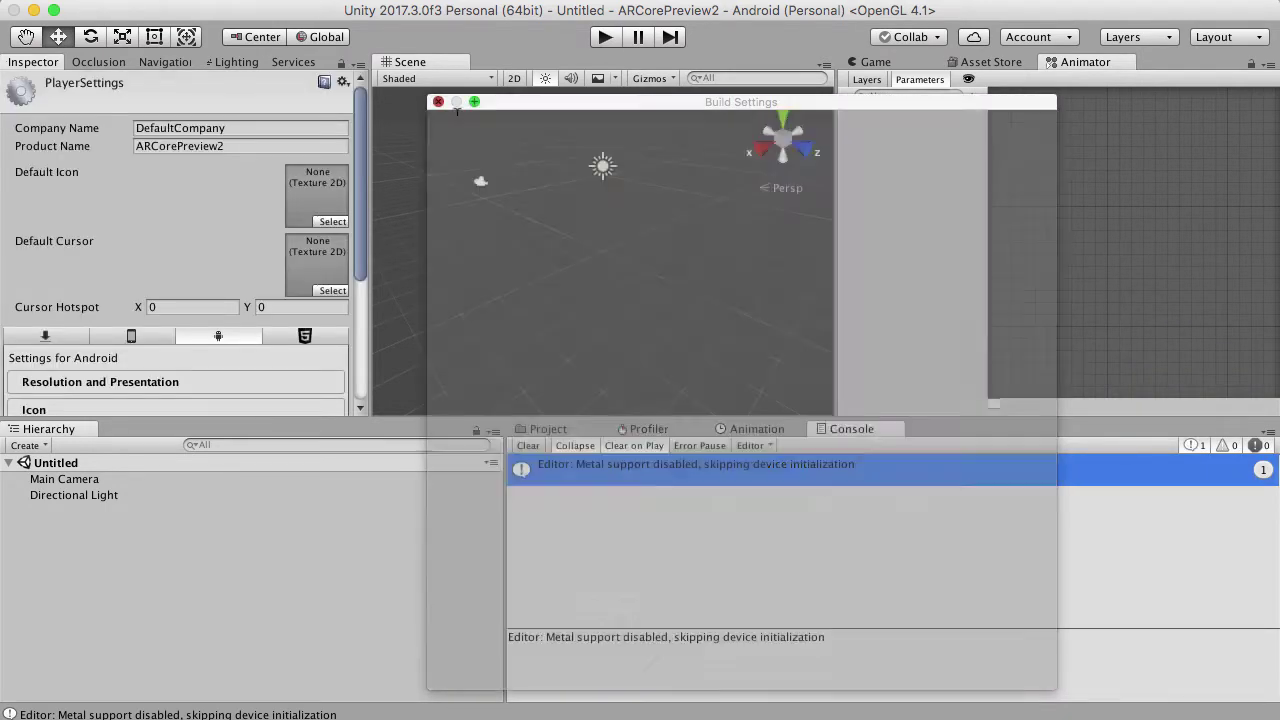
Step: Expand Resolution and Presentation, Icon, and Other Settings to reveal the Identification fields
scroll(198, 199, down, 5)
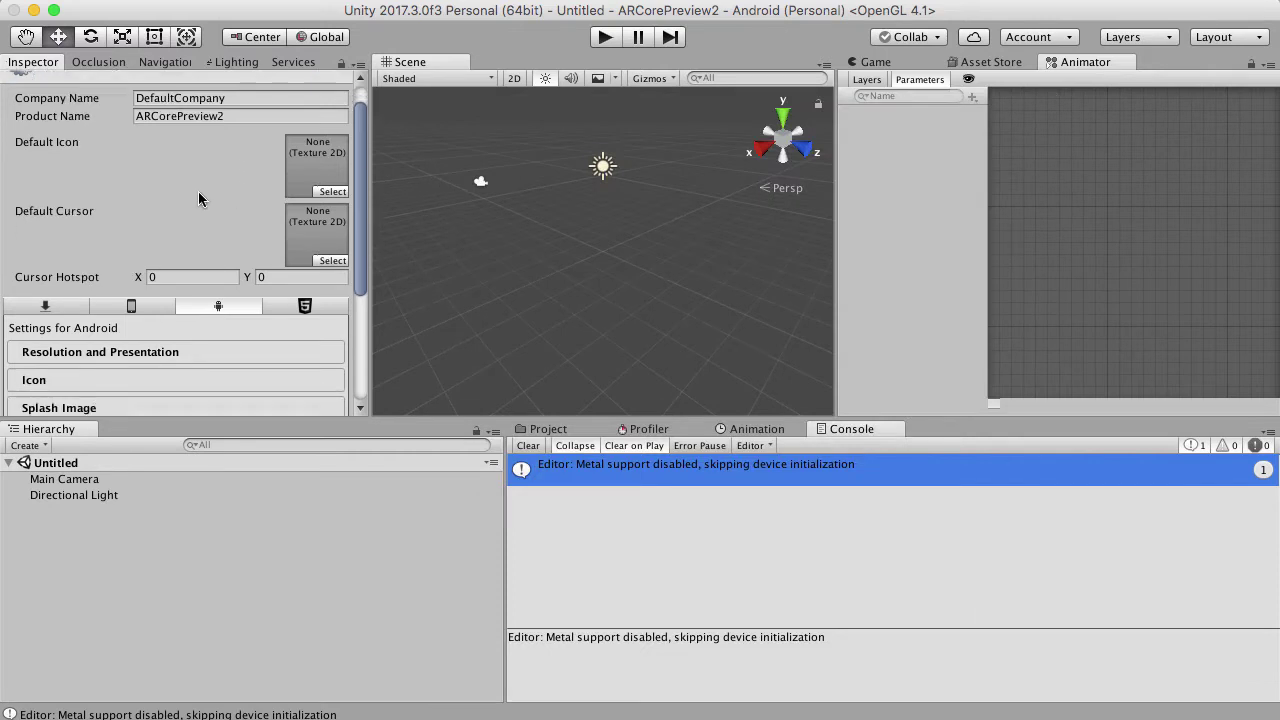
click(184, 147)
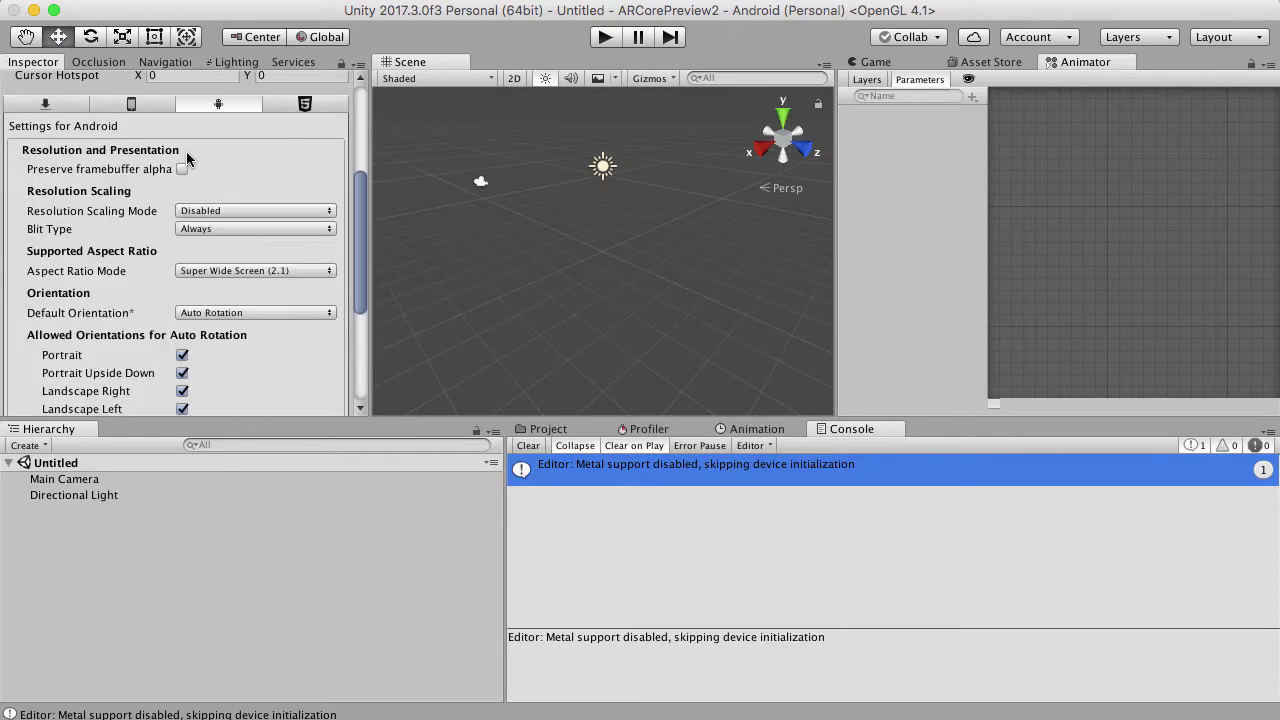
scroll(194, 164, down, 5)
click(181, 268)
scroll(183, 265, down, 5)
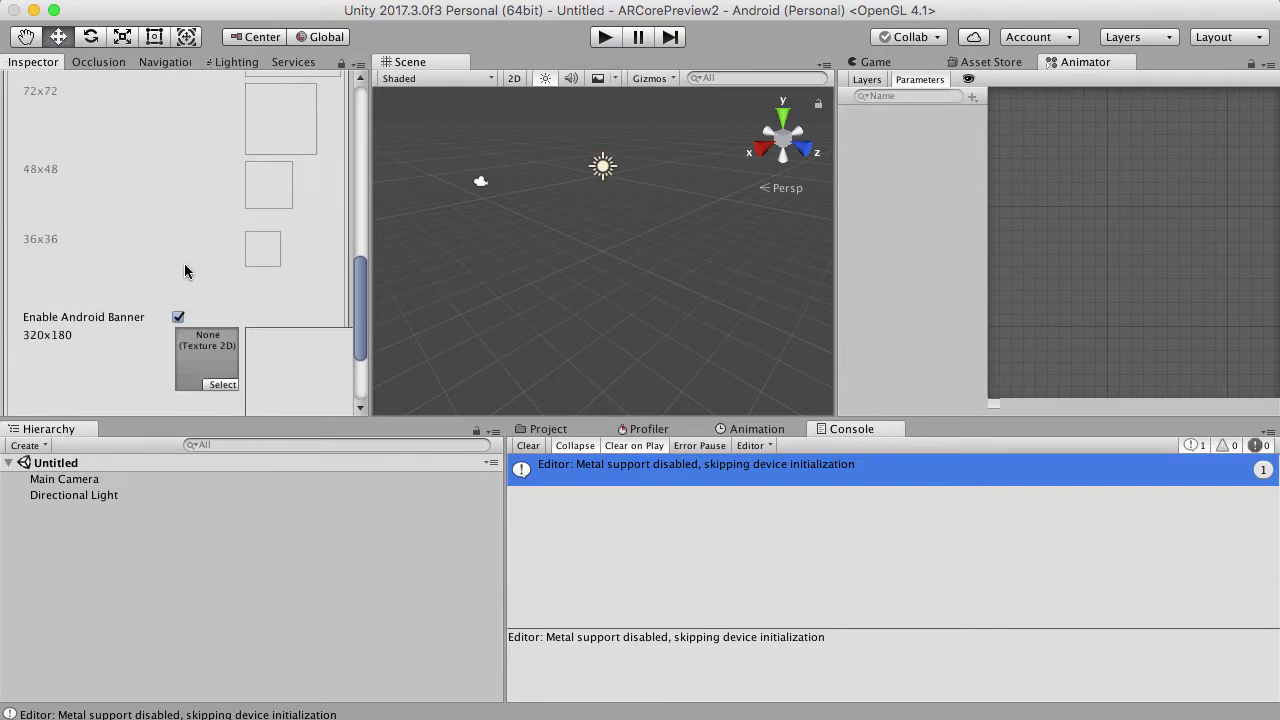
click(180, 318)
scroll(208, 157, down, 5)
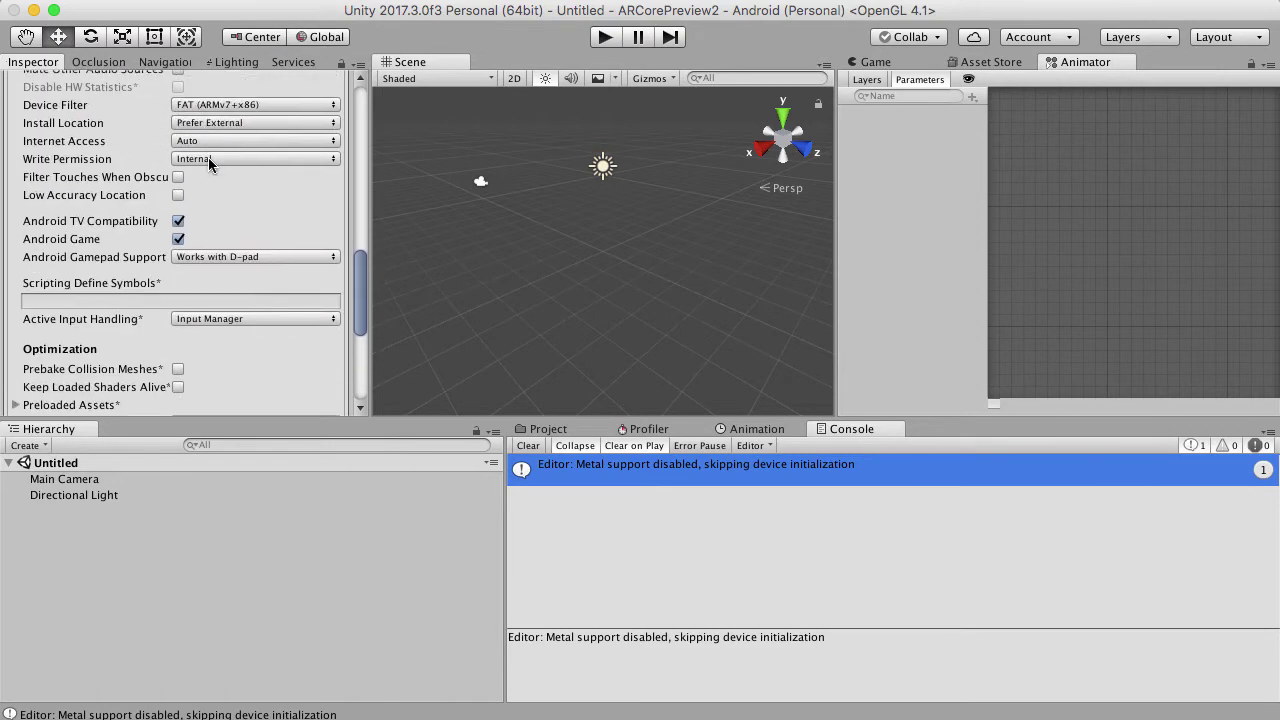
scroll(208, 157, up, 3)
scroll(208, 157, up, 4)
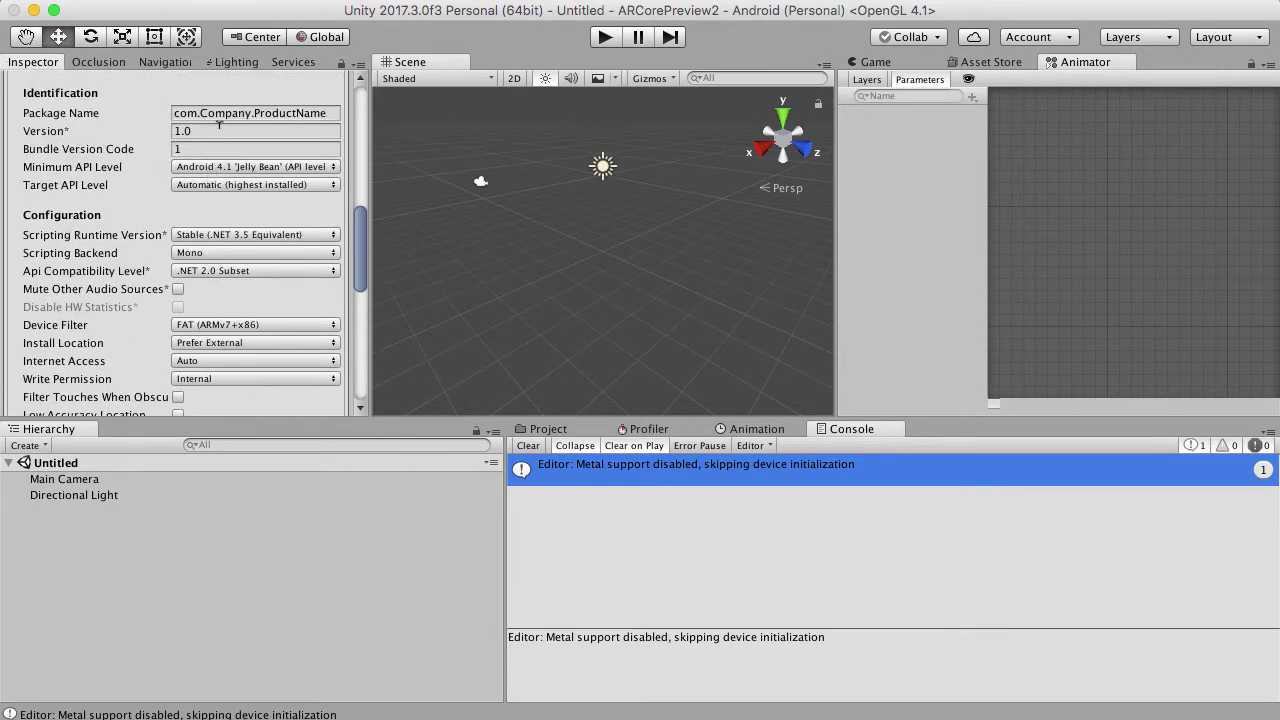
Step: Replace Company.ProductName in the package name with the developer's own identifier ending in .ArCore2
click(208, 129)
click(200, 130)
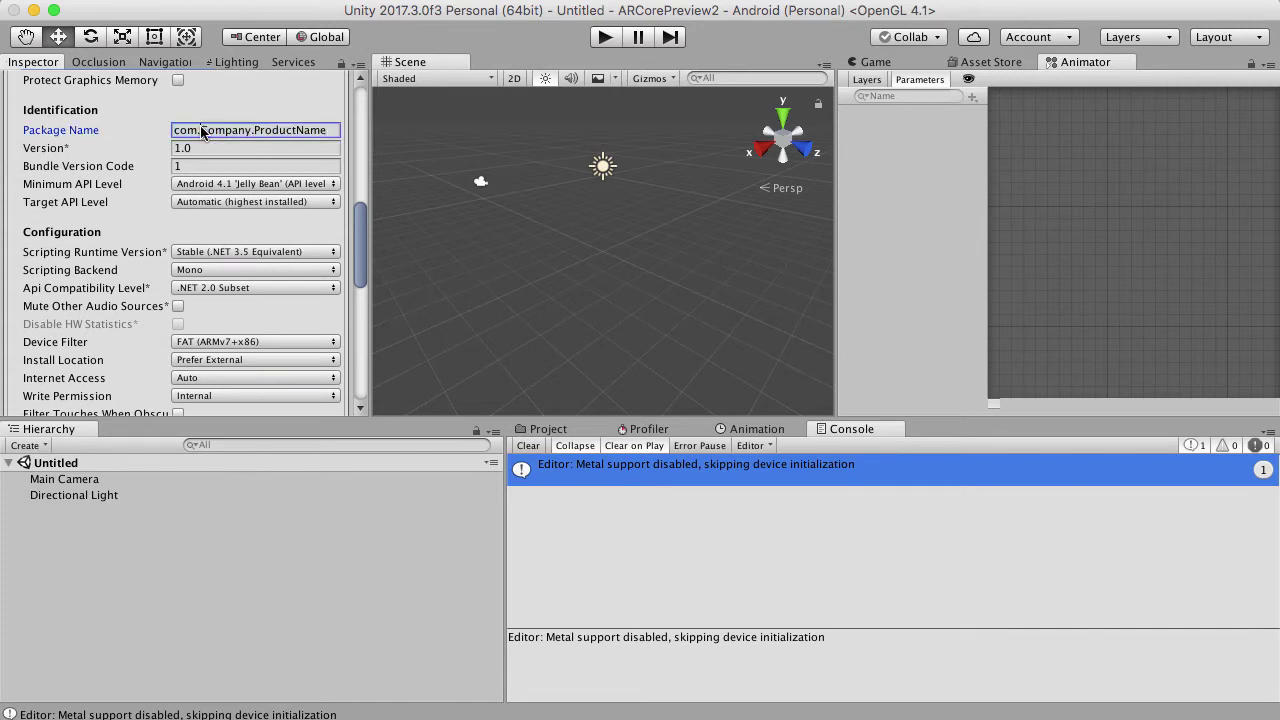
drag(334, 128, 346, 140)
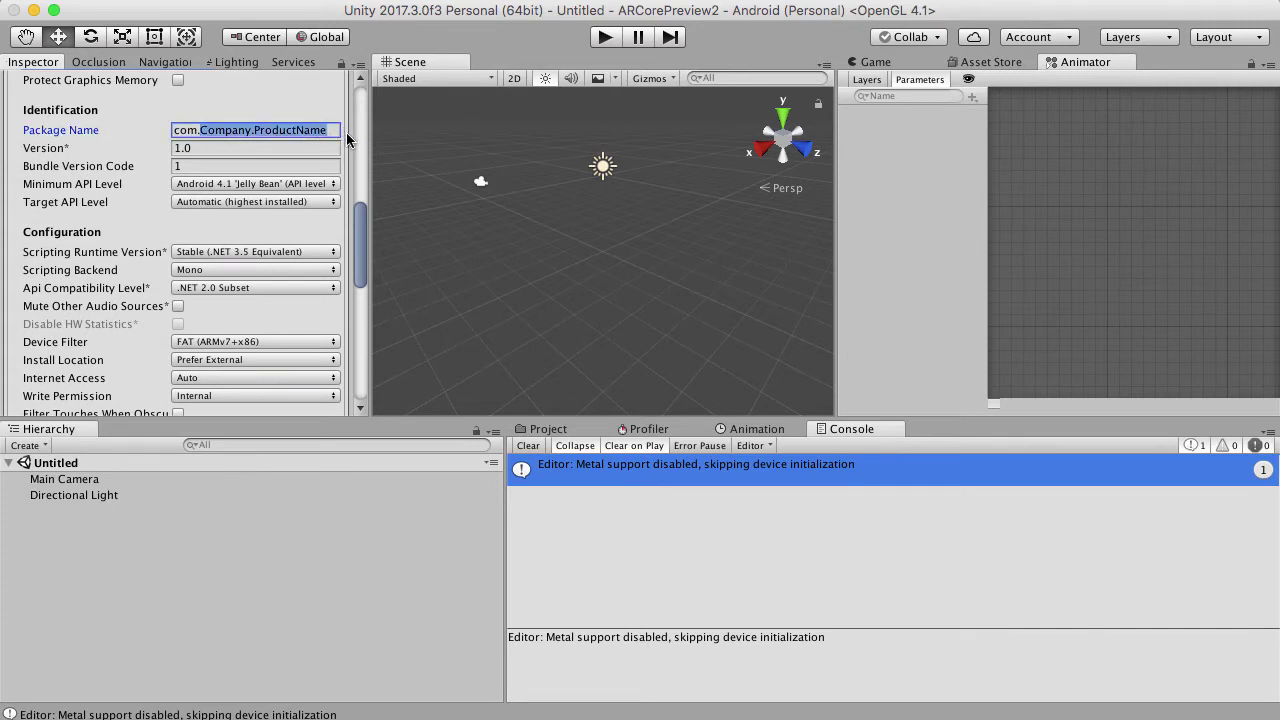
text(S)
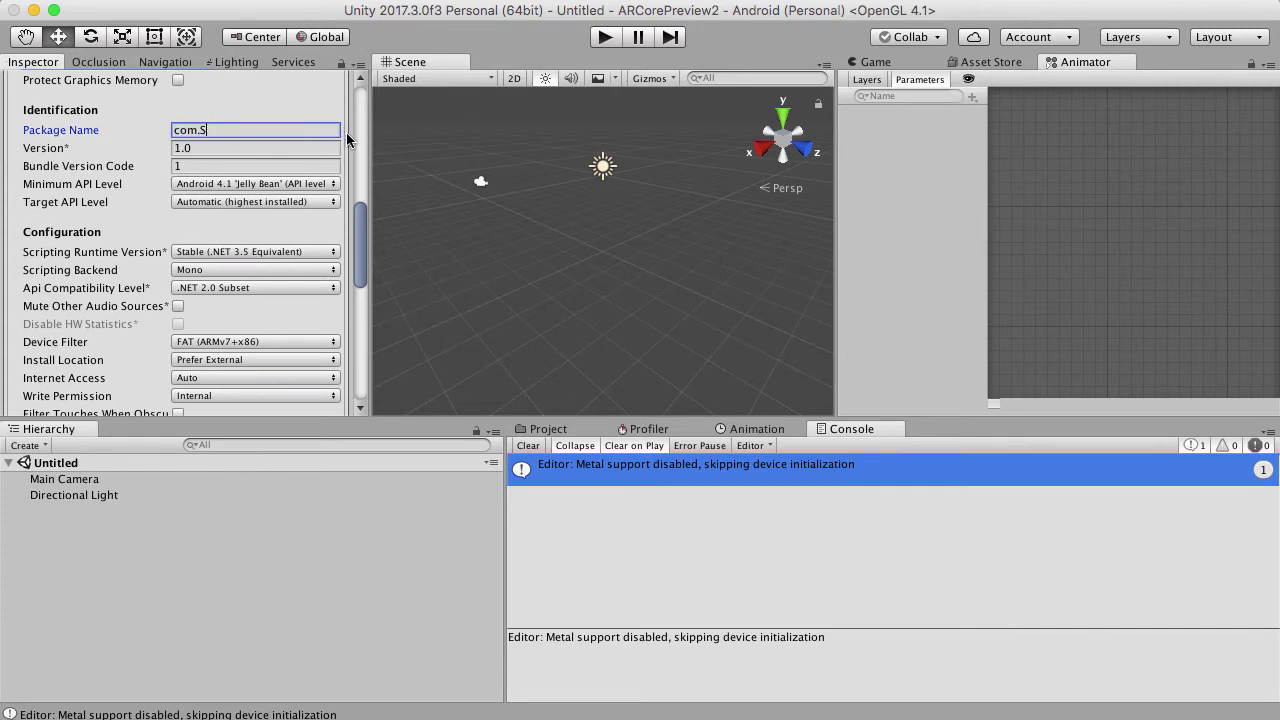
text(atwant.ArCore2)
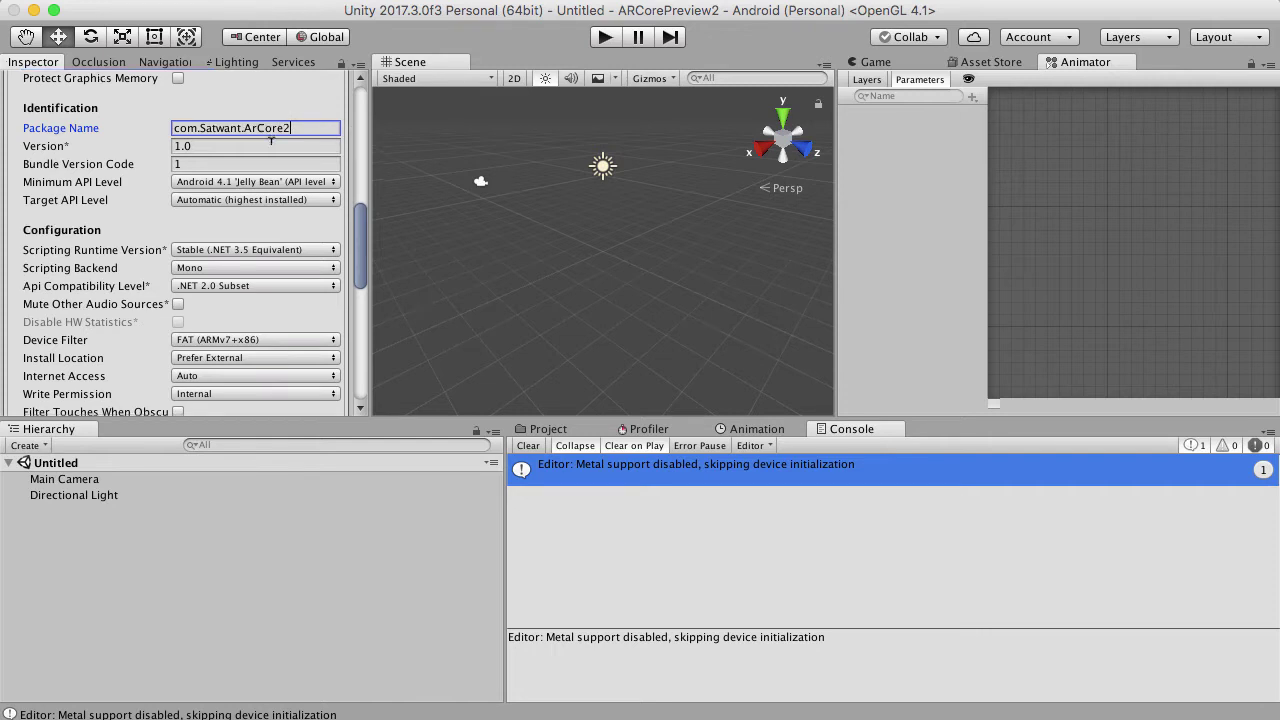
scroll(270, 143, down, 5)
scroll(270, 143, up, 8)
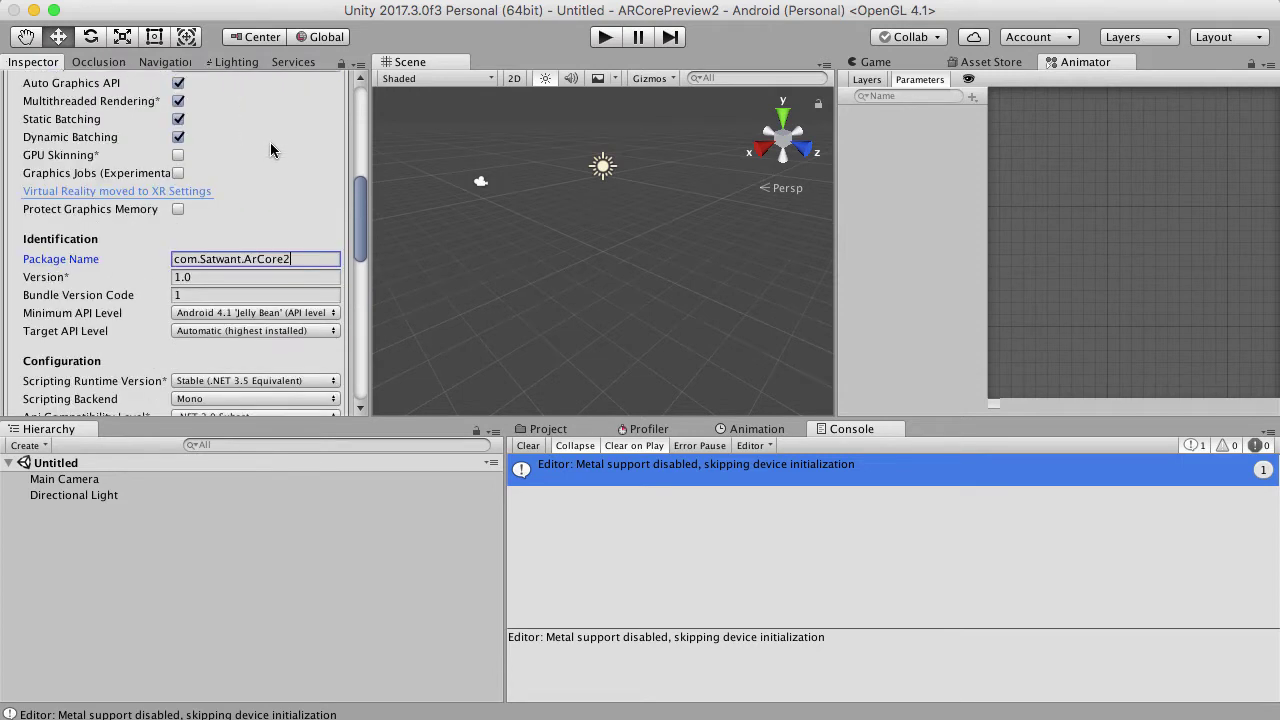
scroll(270, 143, up, 6)
Step: Turn off Multithreaded Rendering in Other Settings
scroll(39, 317, down, 2)
scroll(39, 317, down, 1)
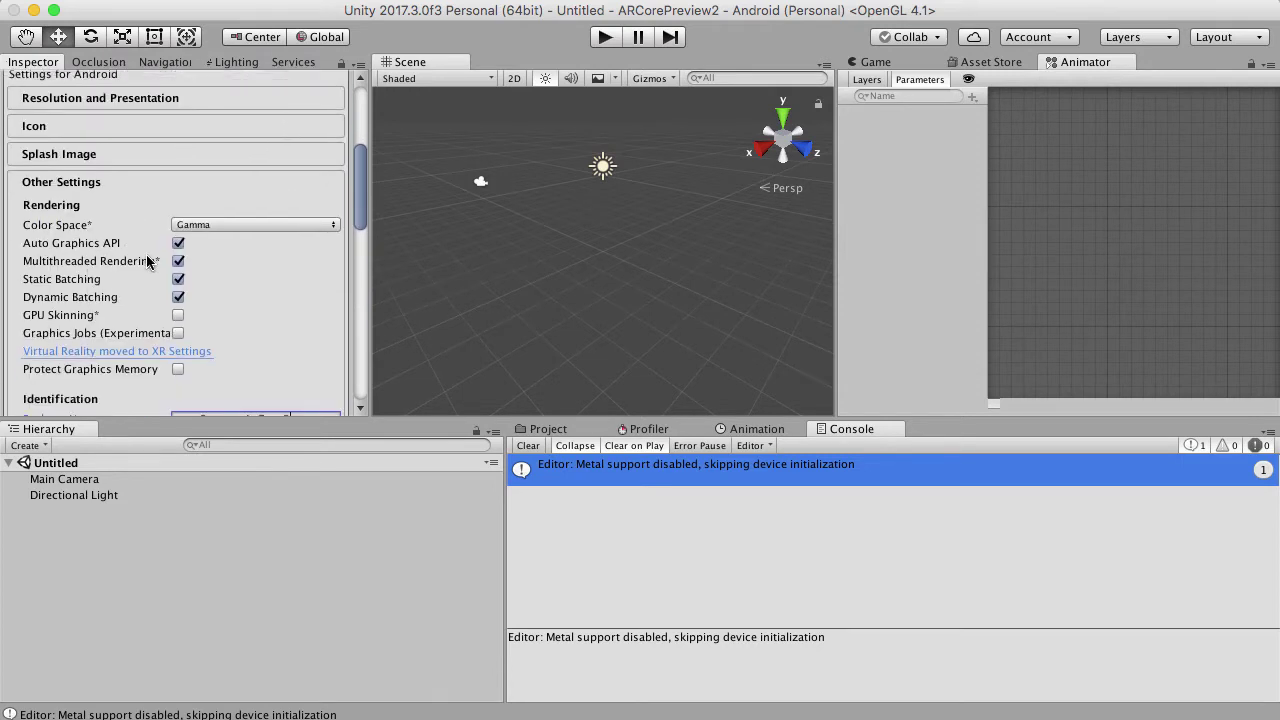
click(177, 262)
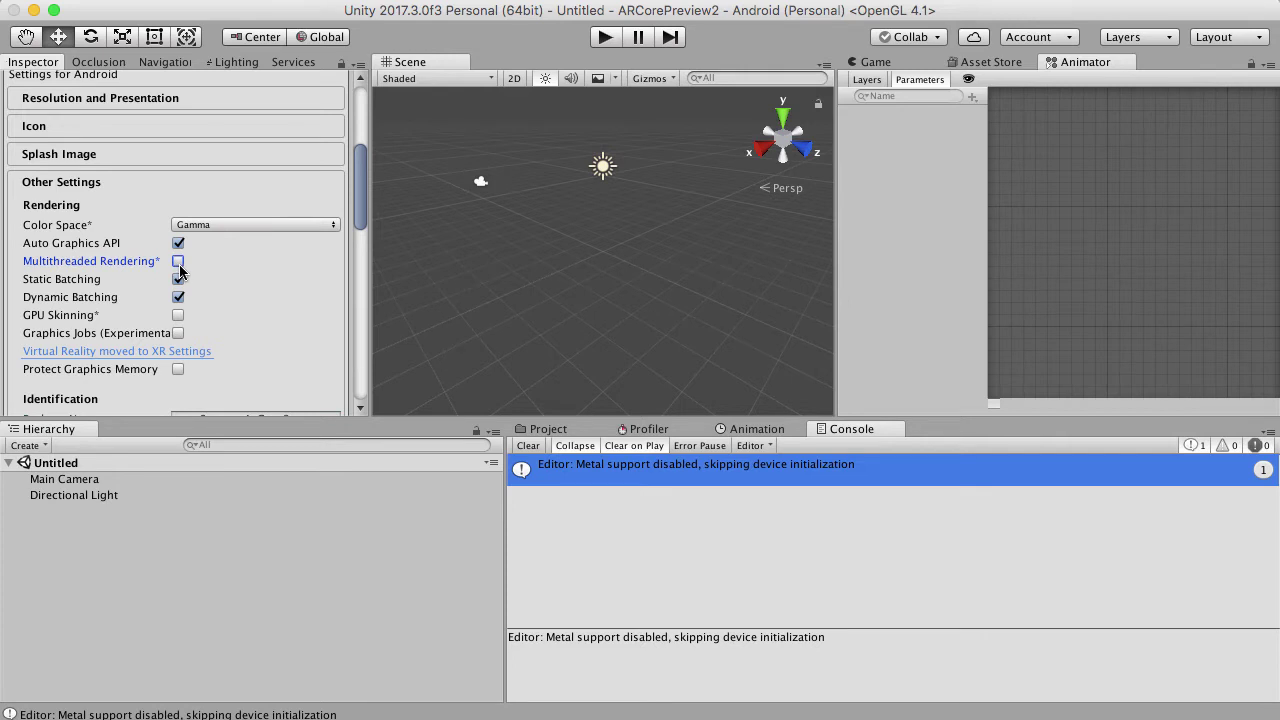
Step: Set the Minimum API Level to Android 7.0 'Nougat' (API level 24)
scroll(180, 271, down, 1)
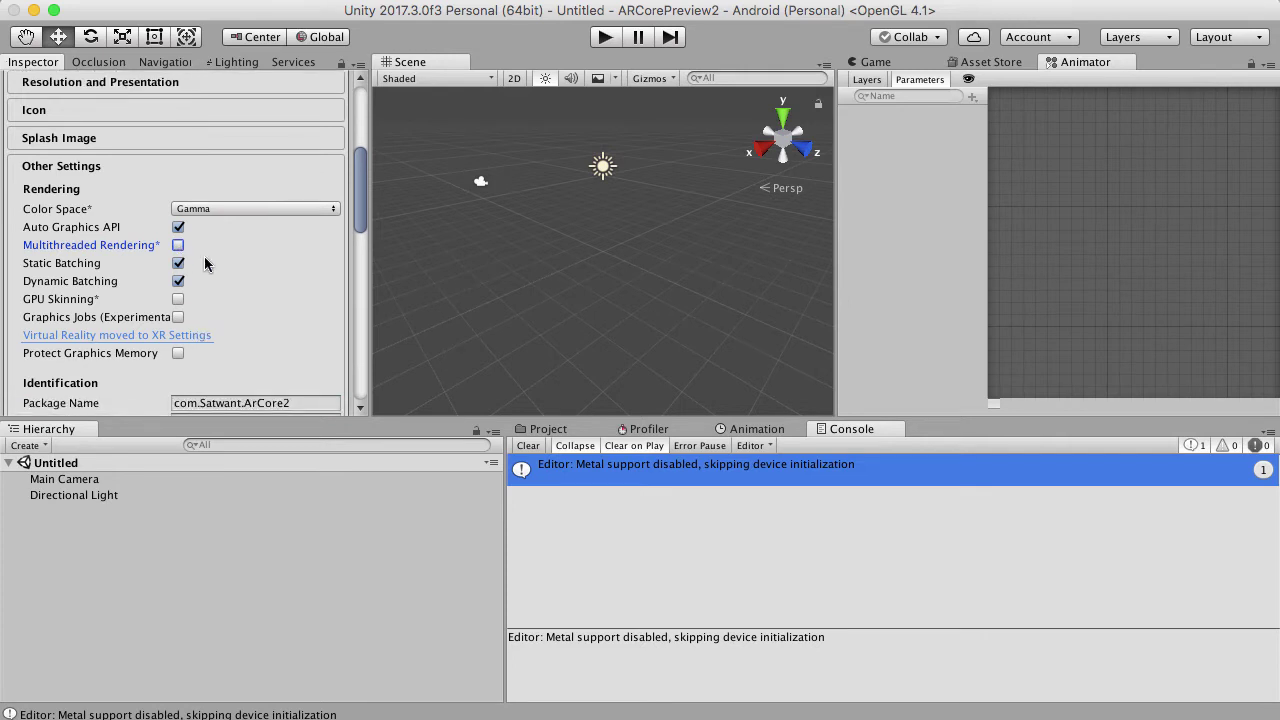
scroll(204, 256, down, 10)
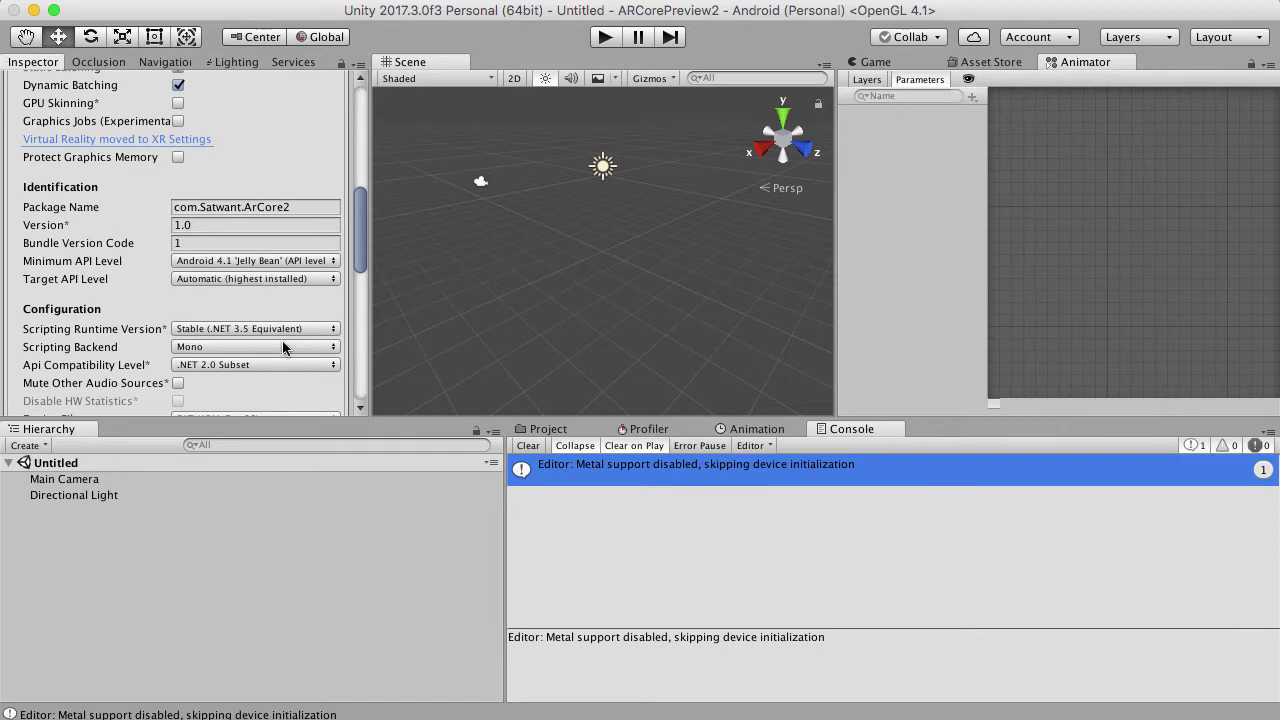
scroll(287, 290, down, 20)
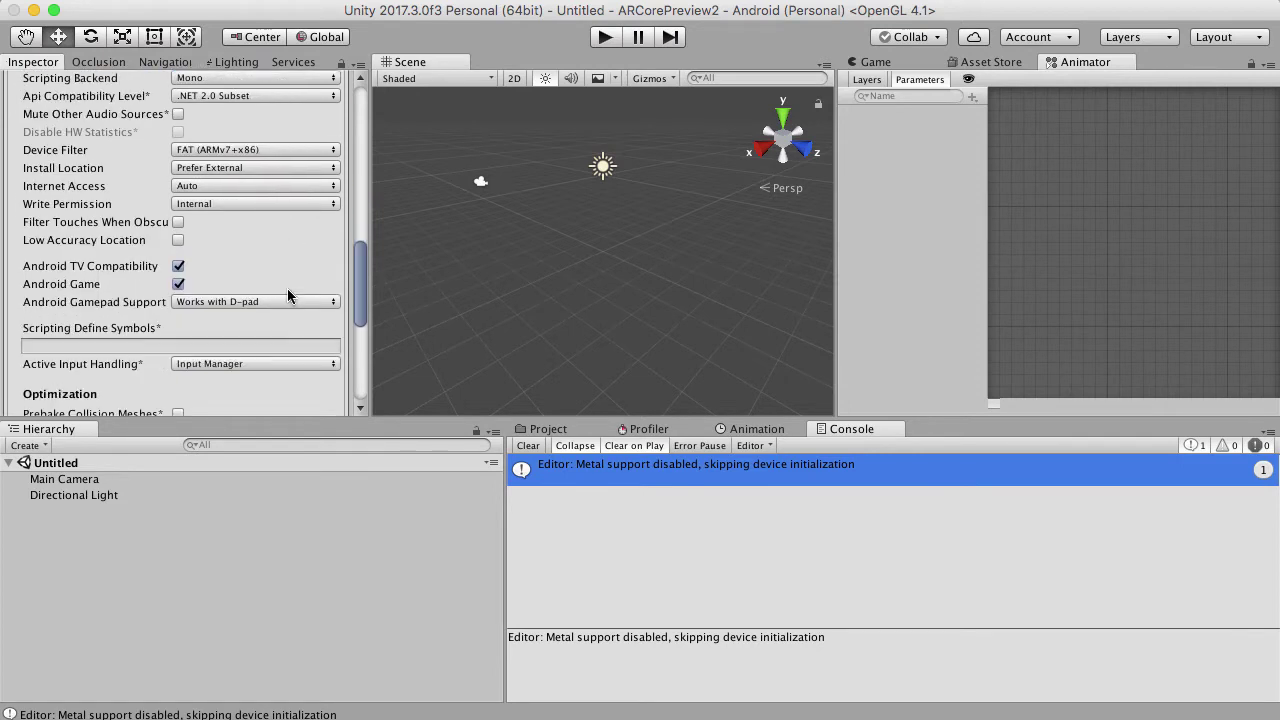
scroll(287, 295, down, 10)
scroll(287, 295, up, 20)
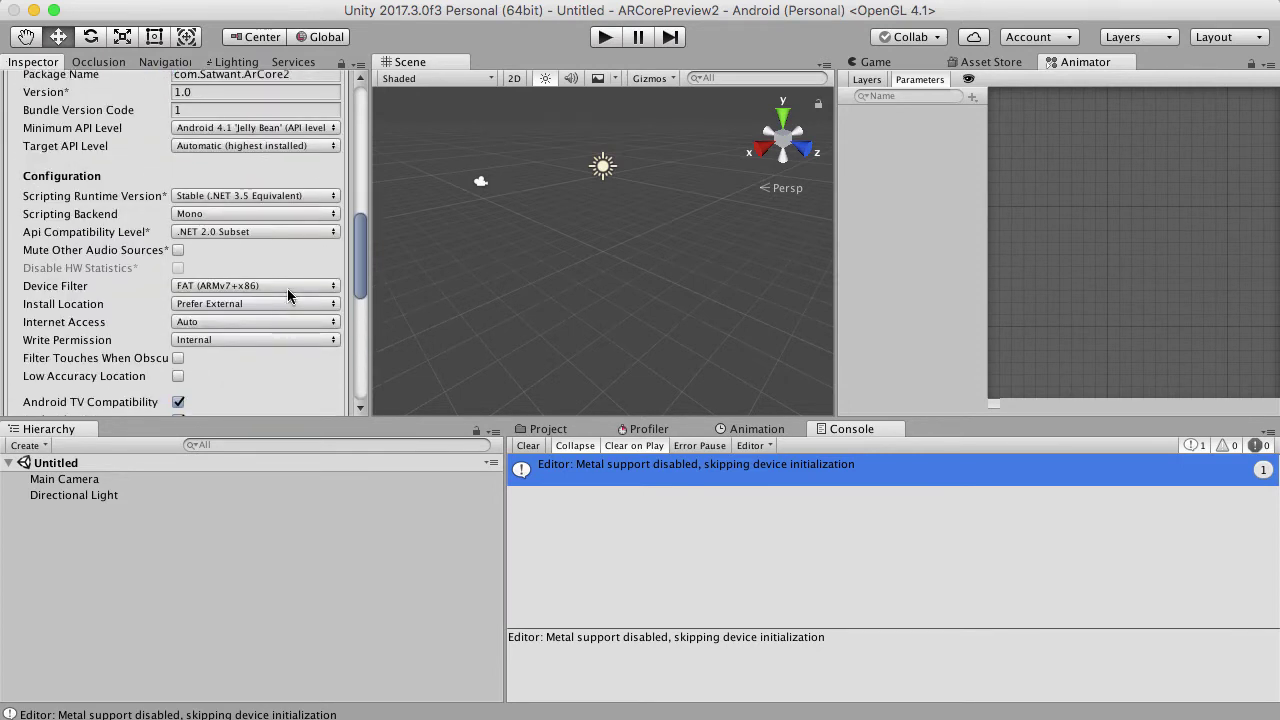
click(309, 205)
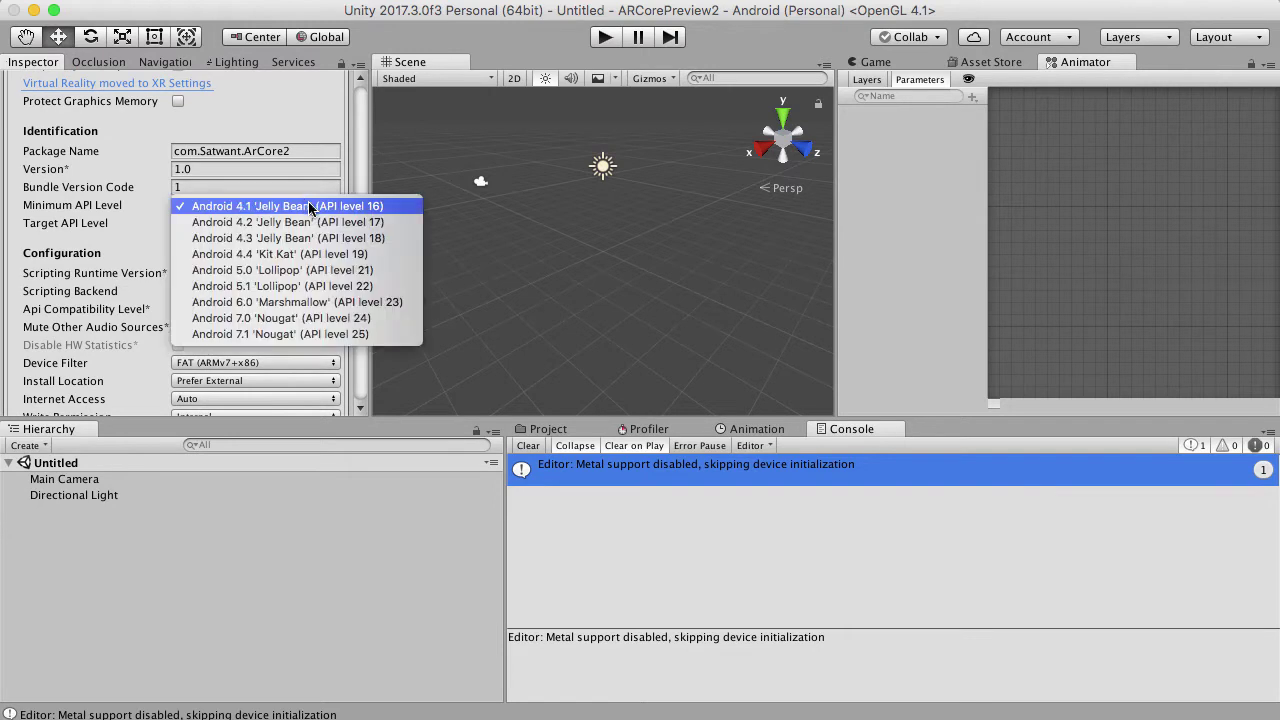
click(310, 320)
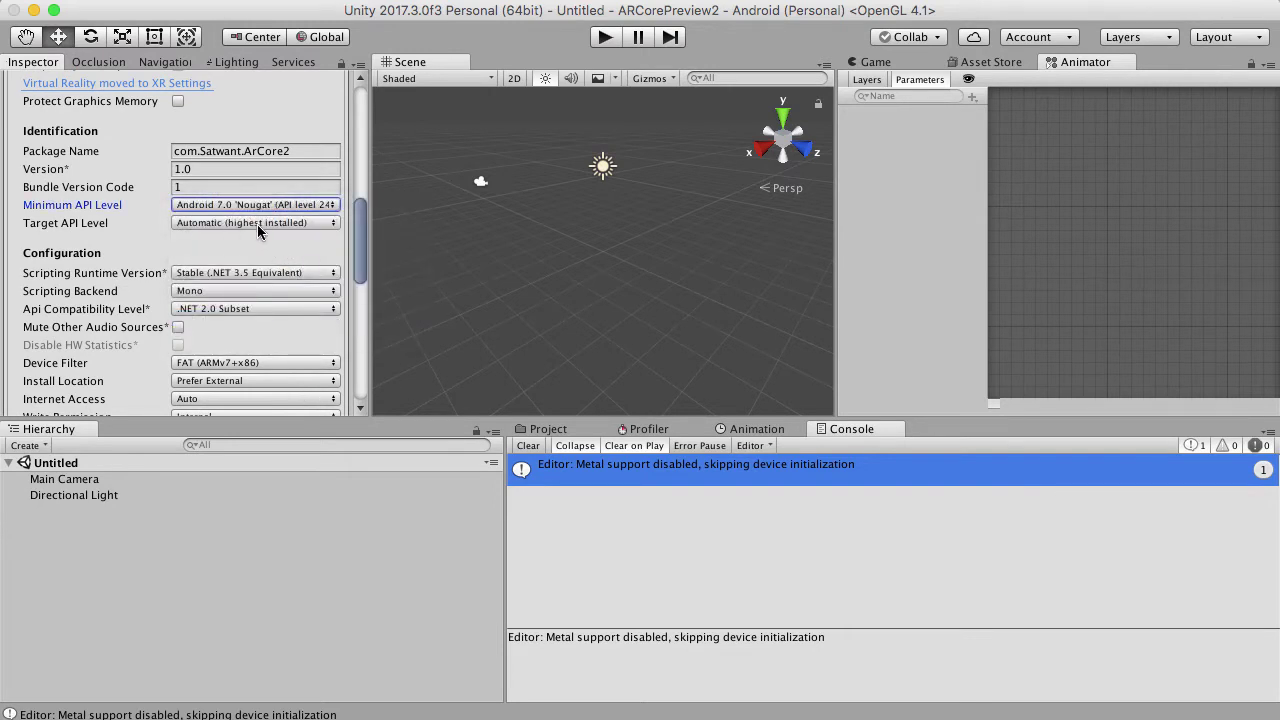
scroll(245, 250, down, 20)
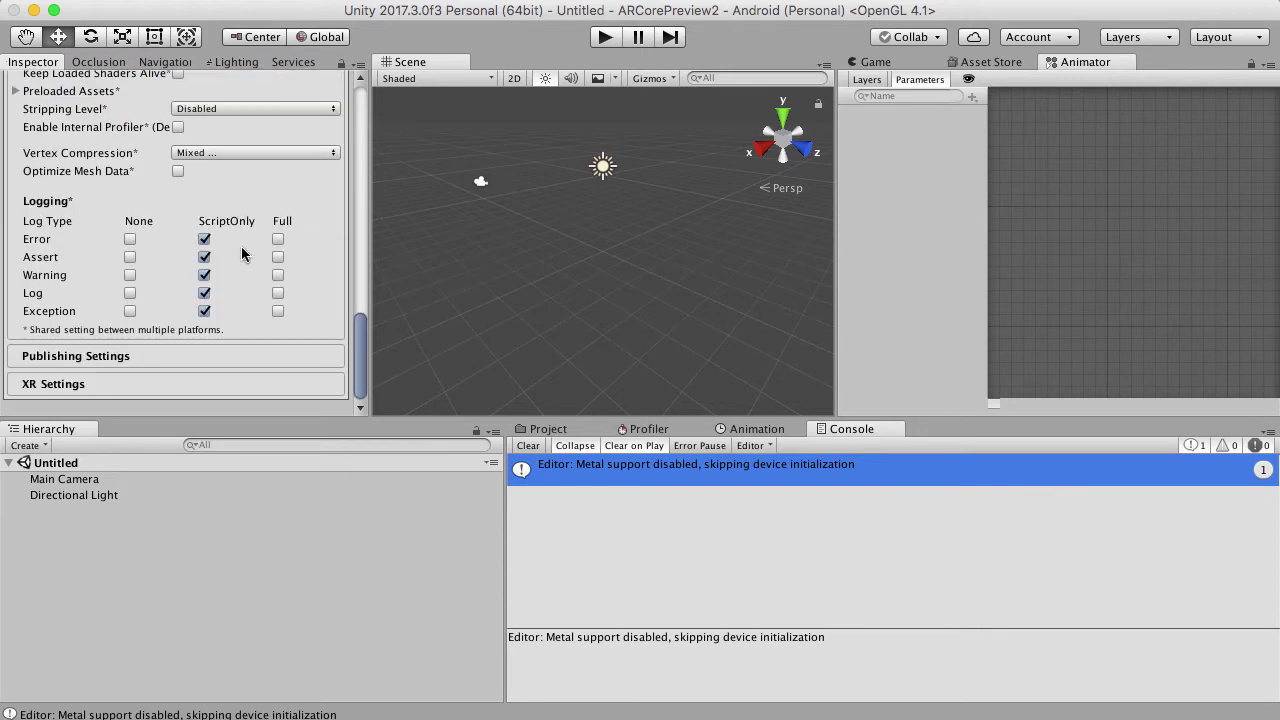
Step: Expand the Android XR Settings and enable ARCore Supported
click(236, 393)
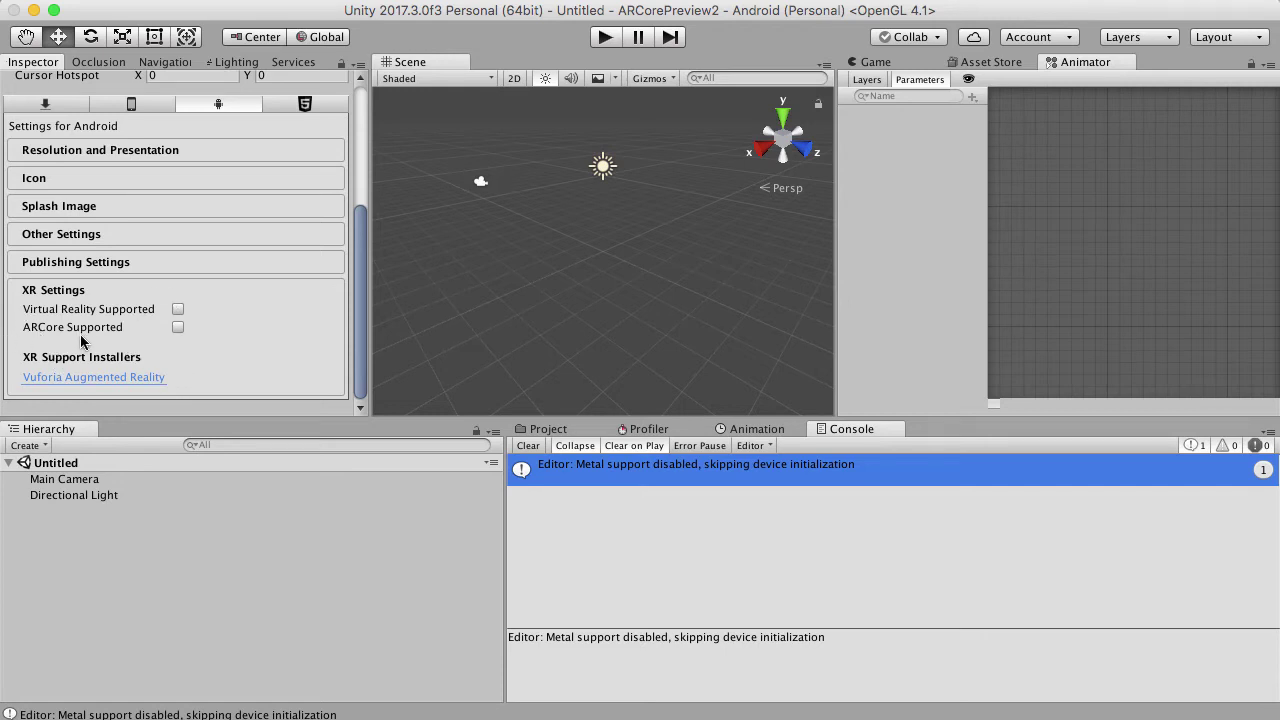
click(178, 328)
Step: Add the HelloAR scene from GoogleARCore/Examples/HelloAR/Scenes to the Hierarchy and remove the Untitled scene
click(553, 429)
click(573, 562)
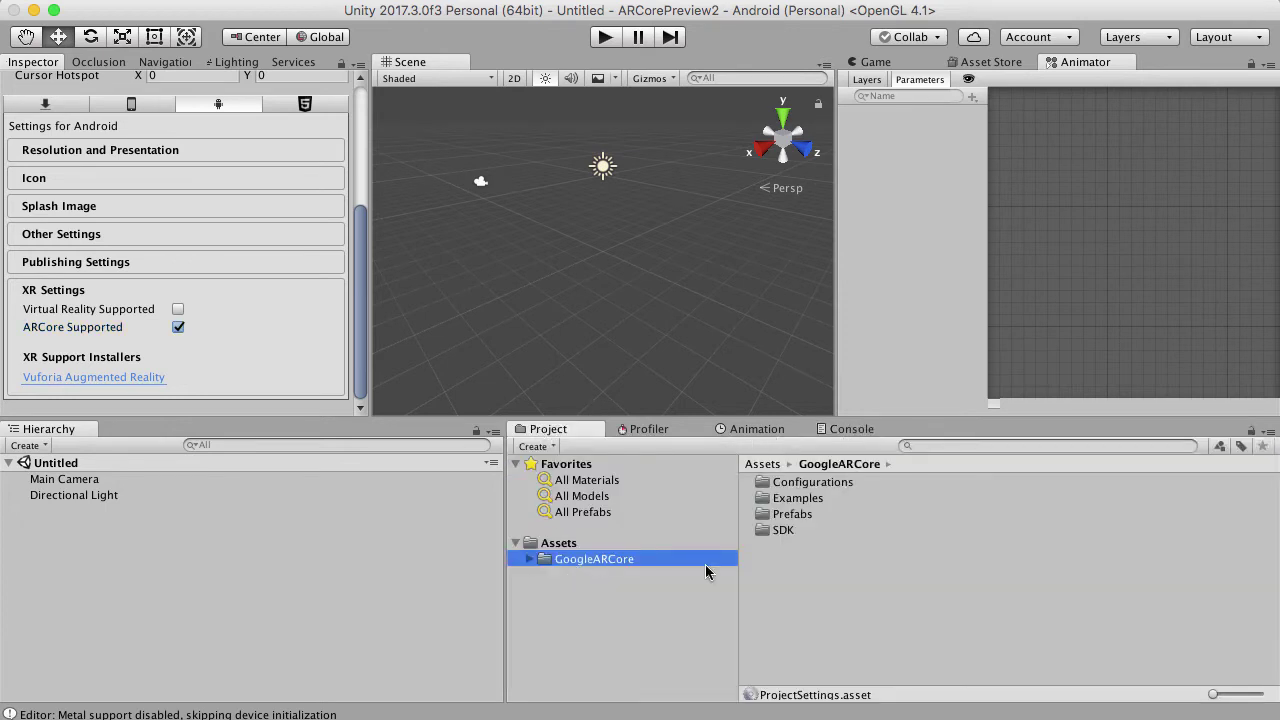
double_click(797, 498)
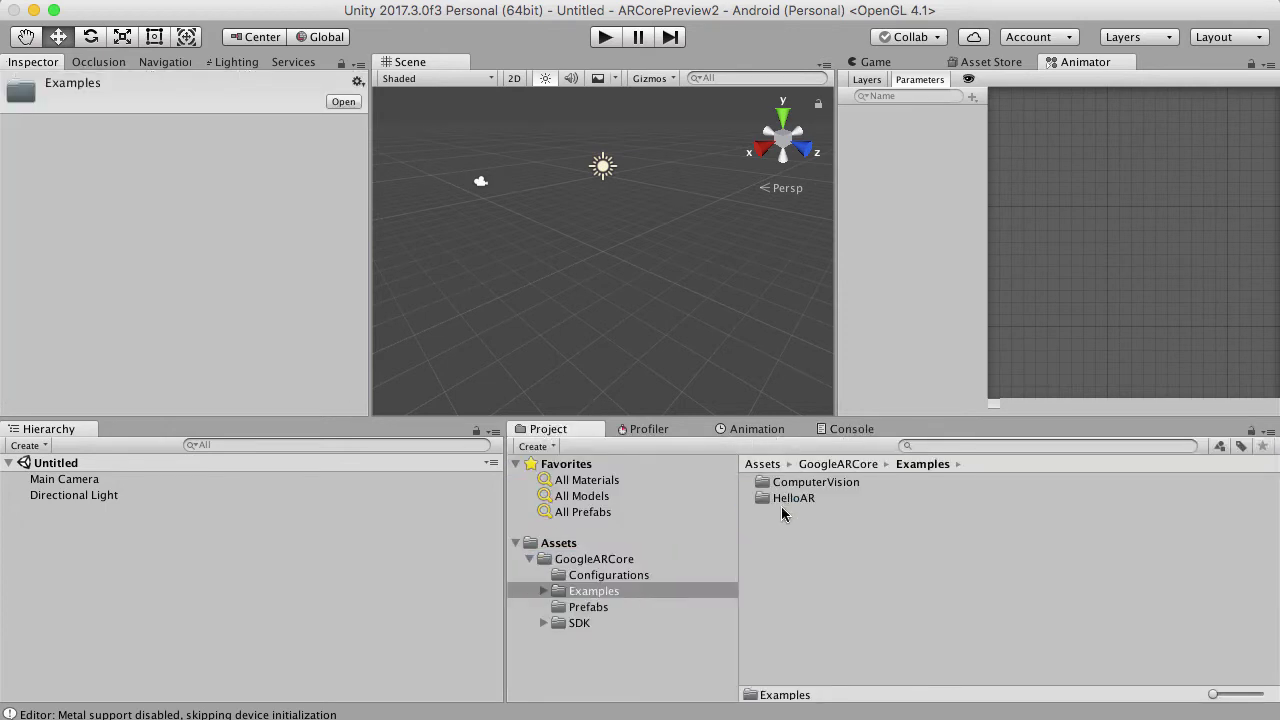
double_click(790, 500)
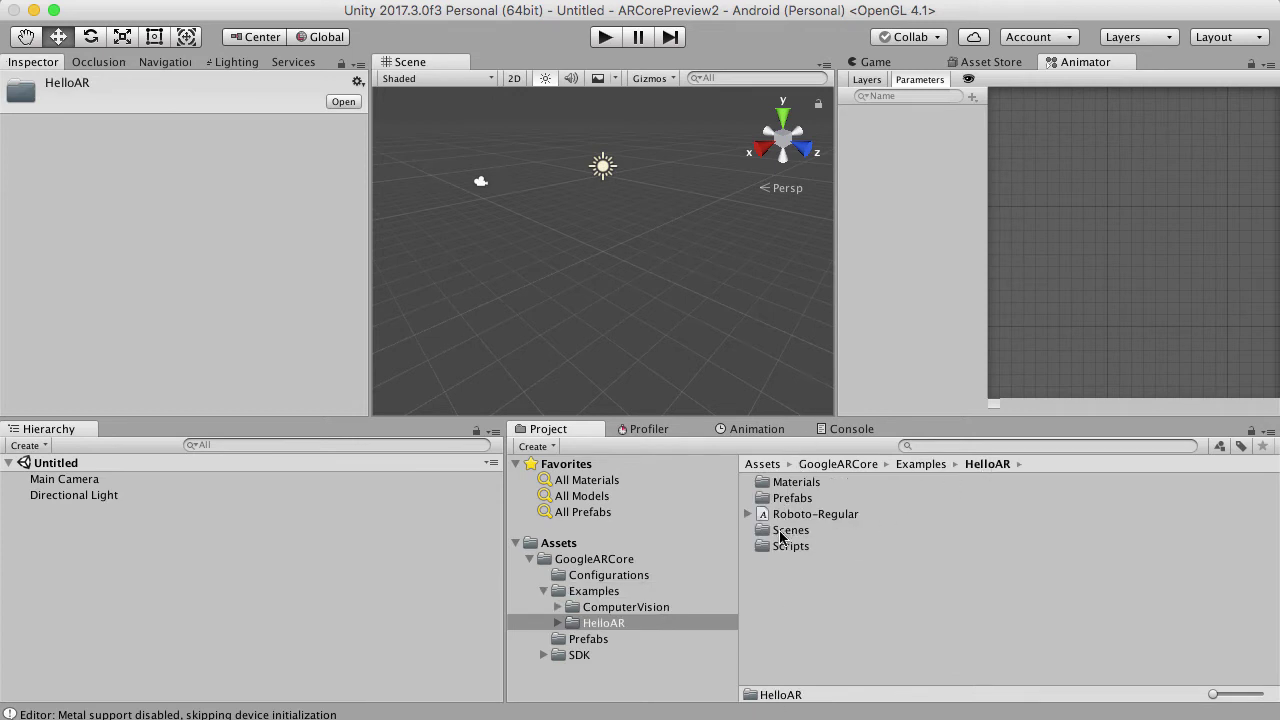
double_click(781, 535)
drag(790, 483, 215, 620)
right_click(200, 462)
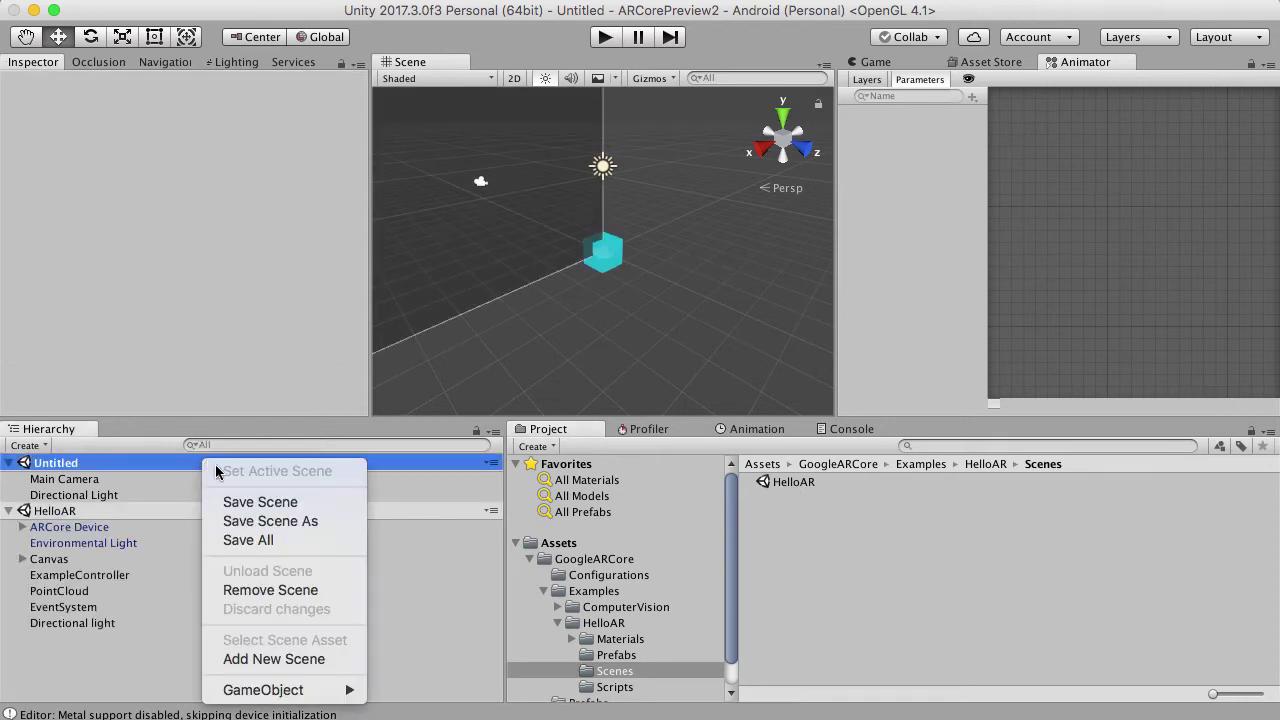
click(257, 589)
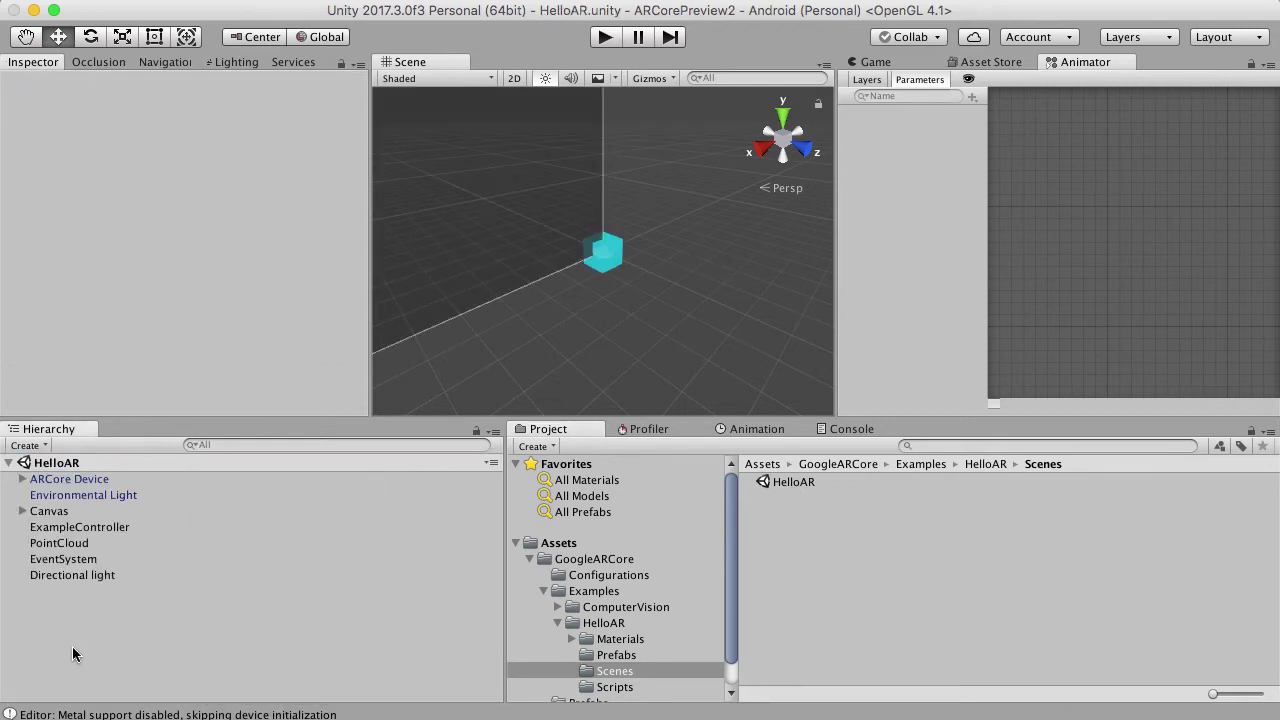
Step: Inspect ExampleController and place the Andy prefab into the HelloAR scene
click(57, 527)
click(173, 275)
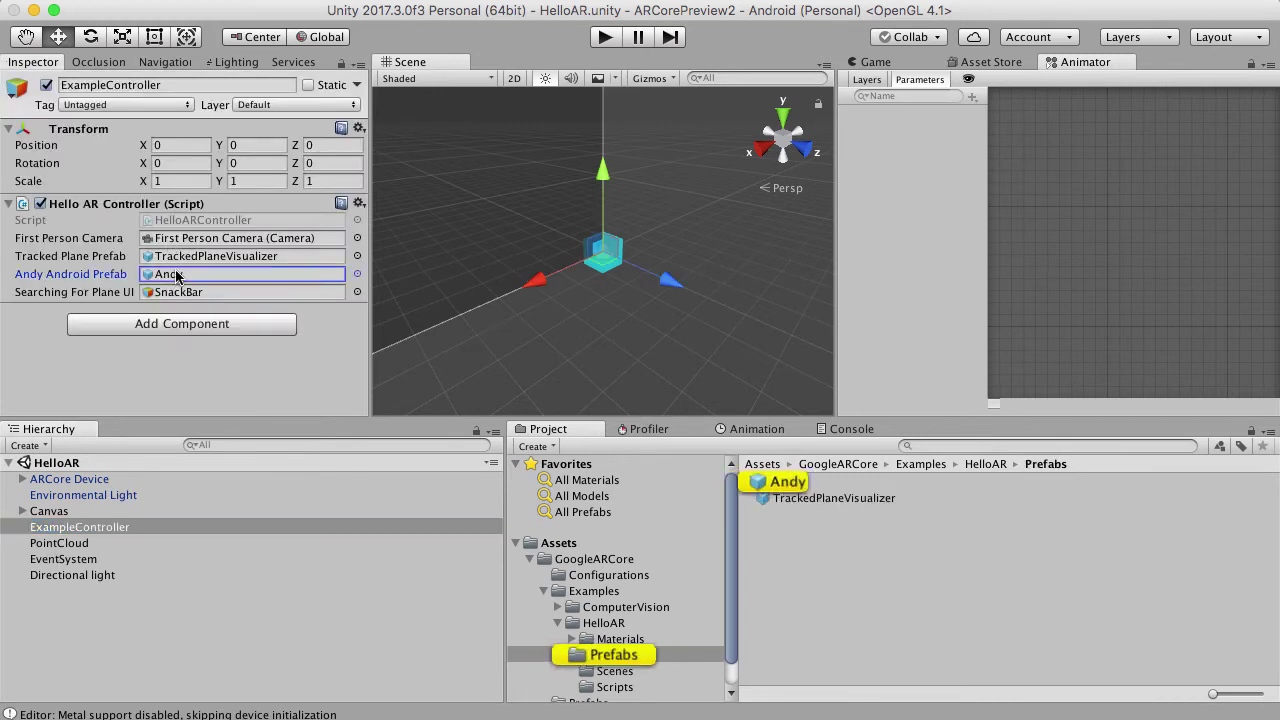
drag(781, 482, 126, 603)
Step: Inspect Andy's children: AndyBlobShadow, the child Andy, Andy_GEO and AndyBlobShadow_GEO
click(22, 591)
click(46, 607)
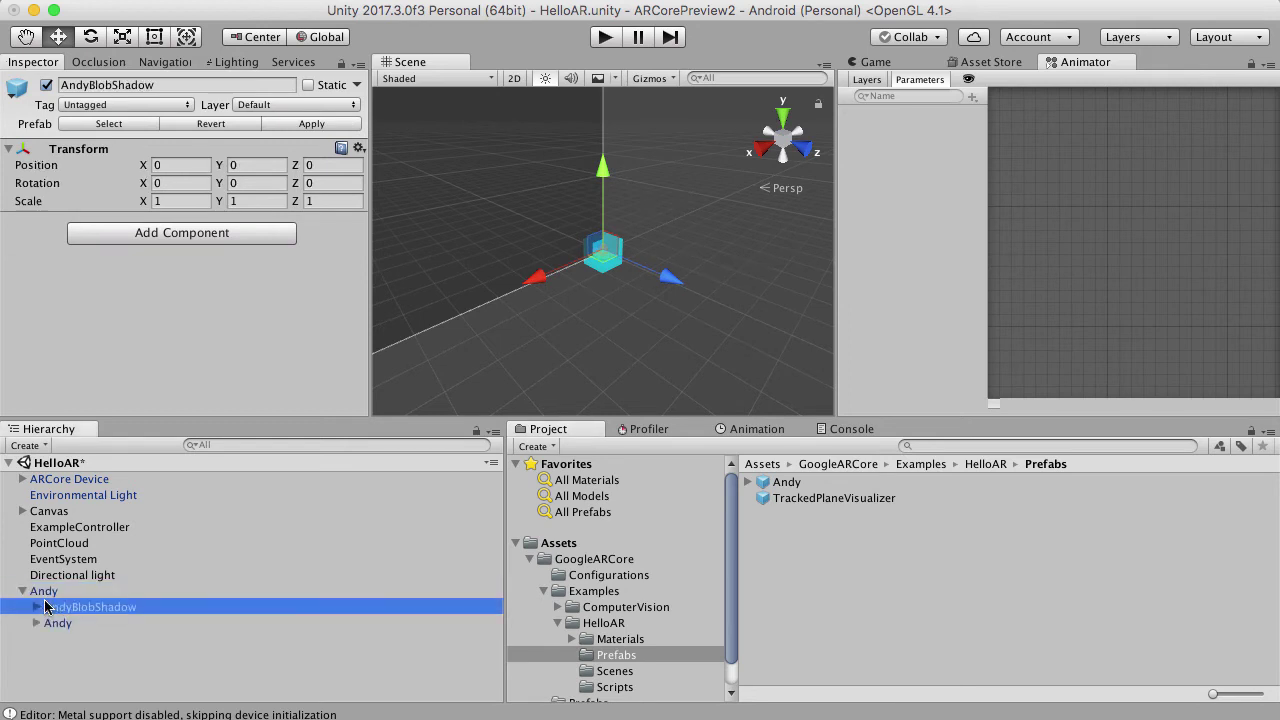
click(66, 625)
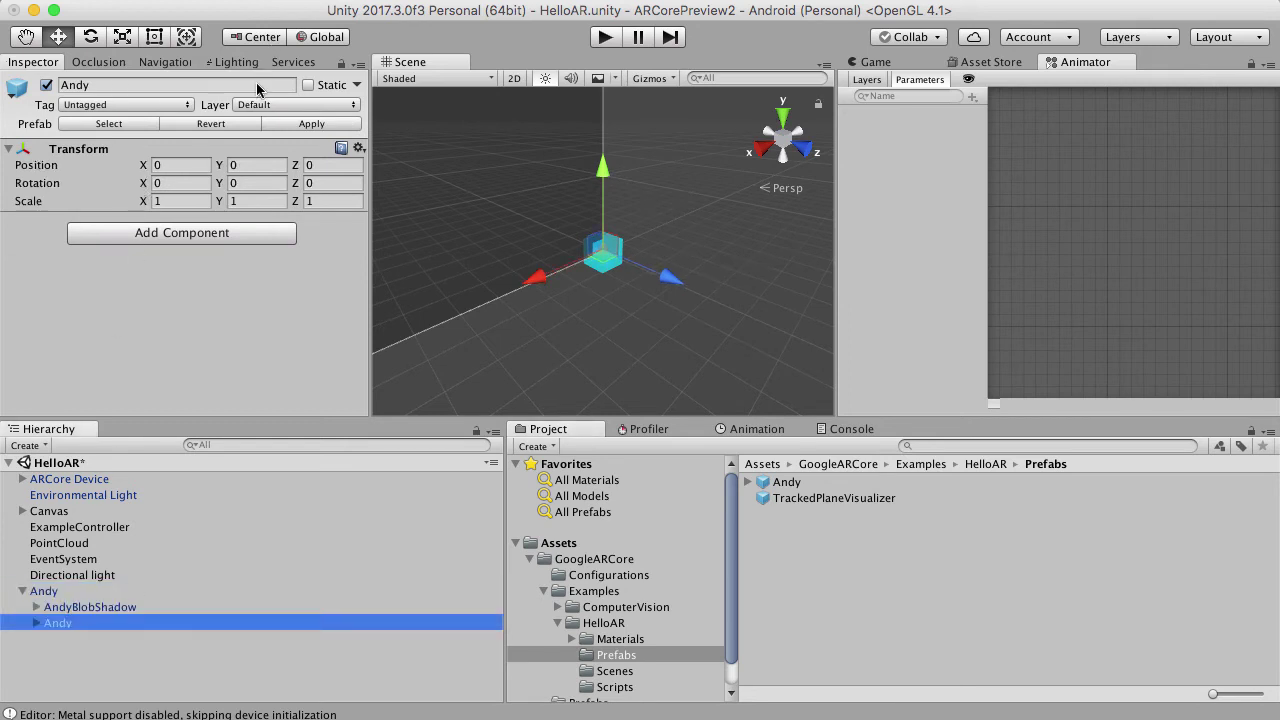
click(36, 623)
click(82, 640)
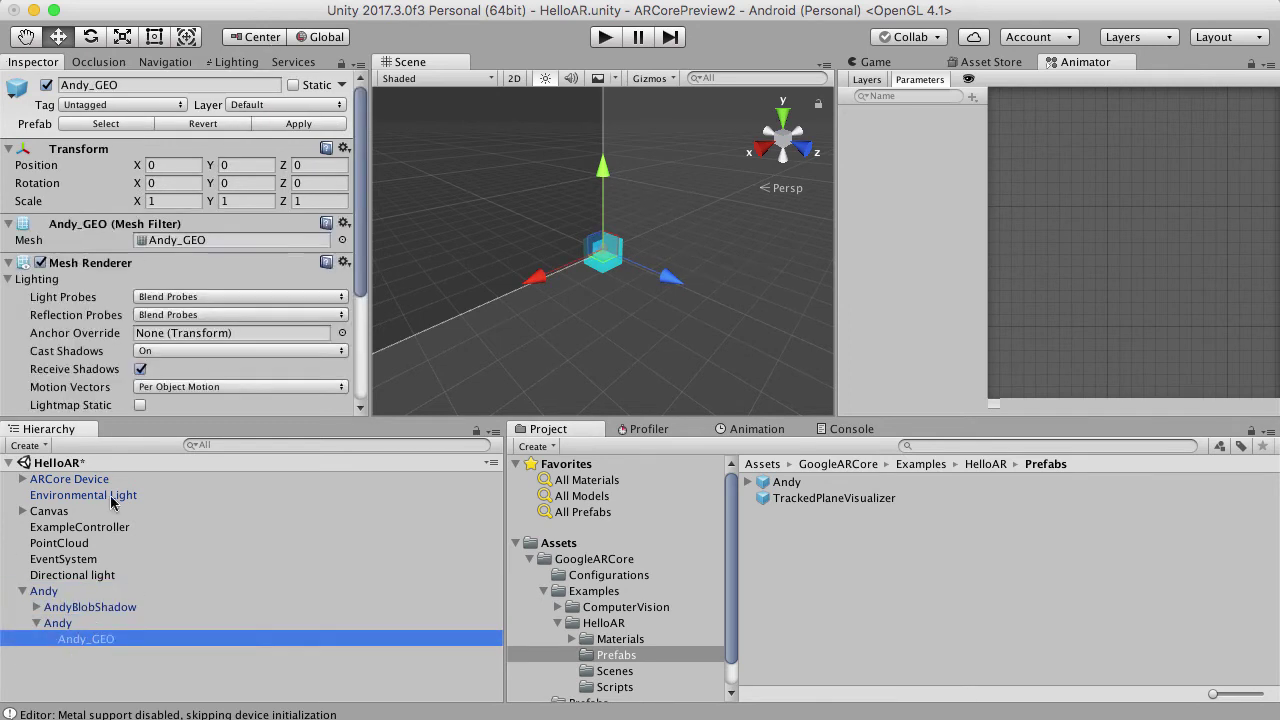
scroll(125, 319, down, 5)
click(36, 607)
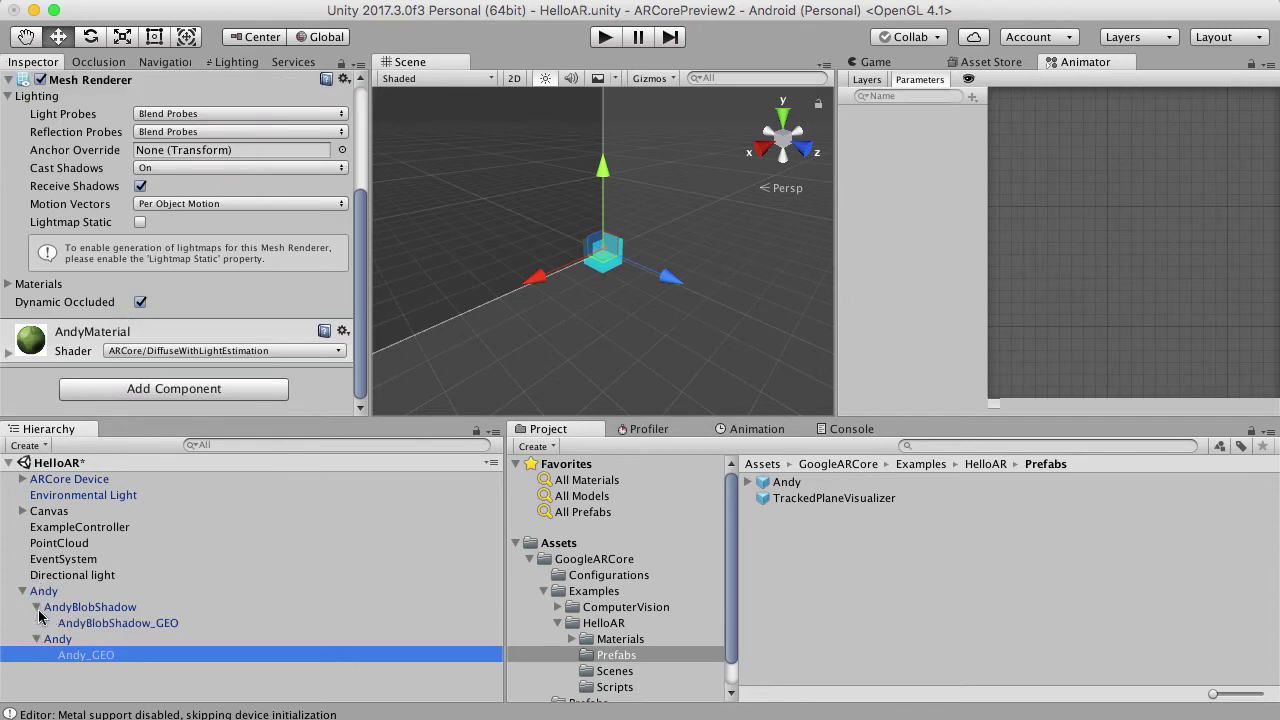
click(64, 625)
click(63, 607)
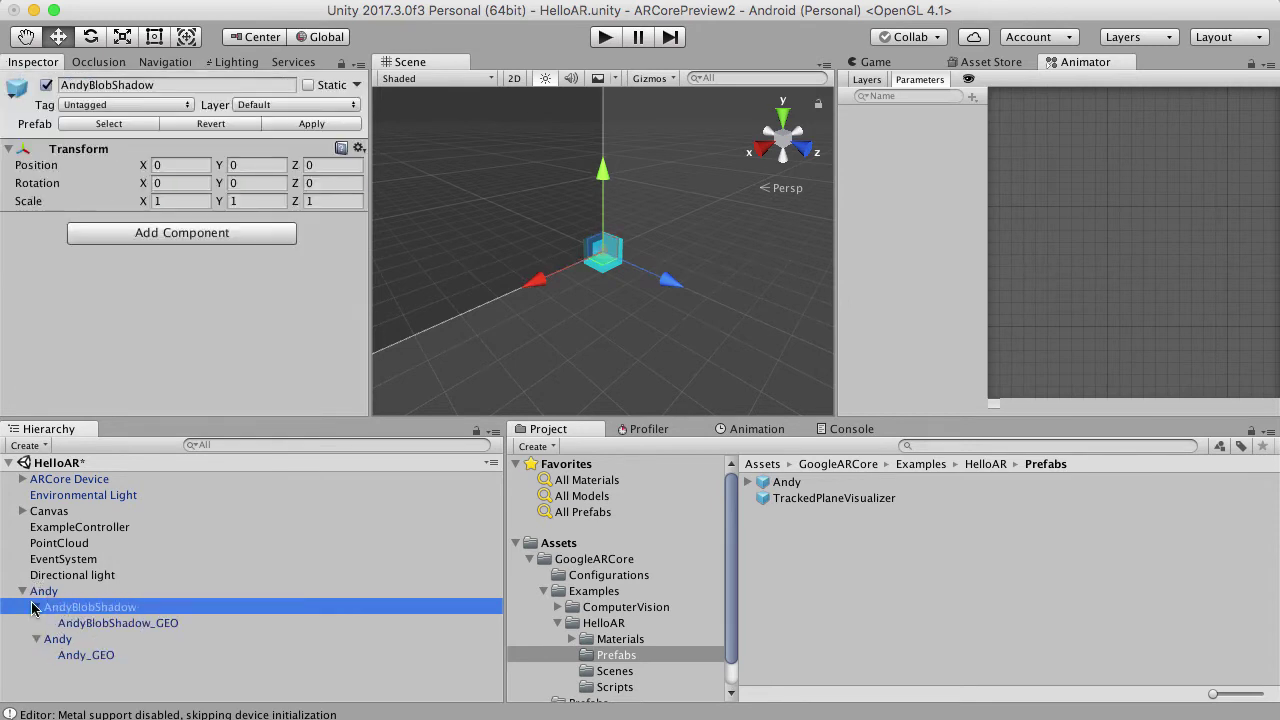
click(36, 607)
click(46, 591)
click(36, 623)
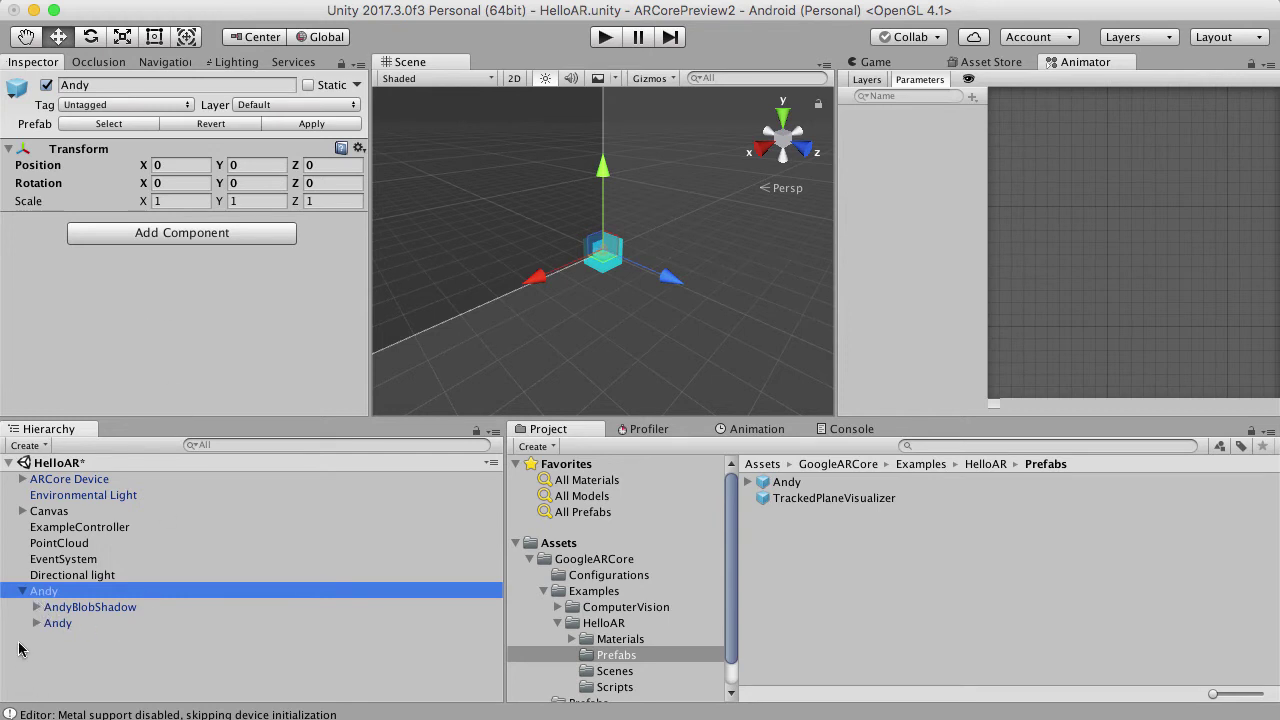
Step: Delete the Andy object and save the HelloAR scene
right_click(41, 591)
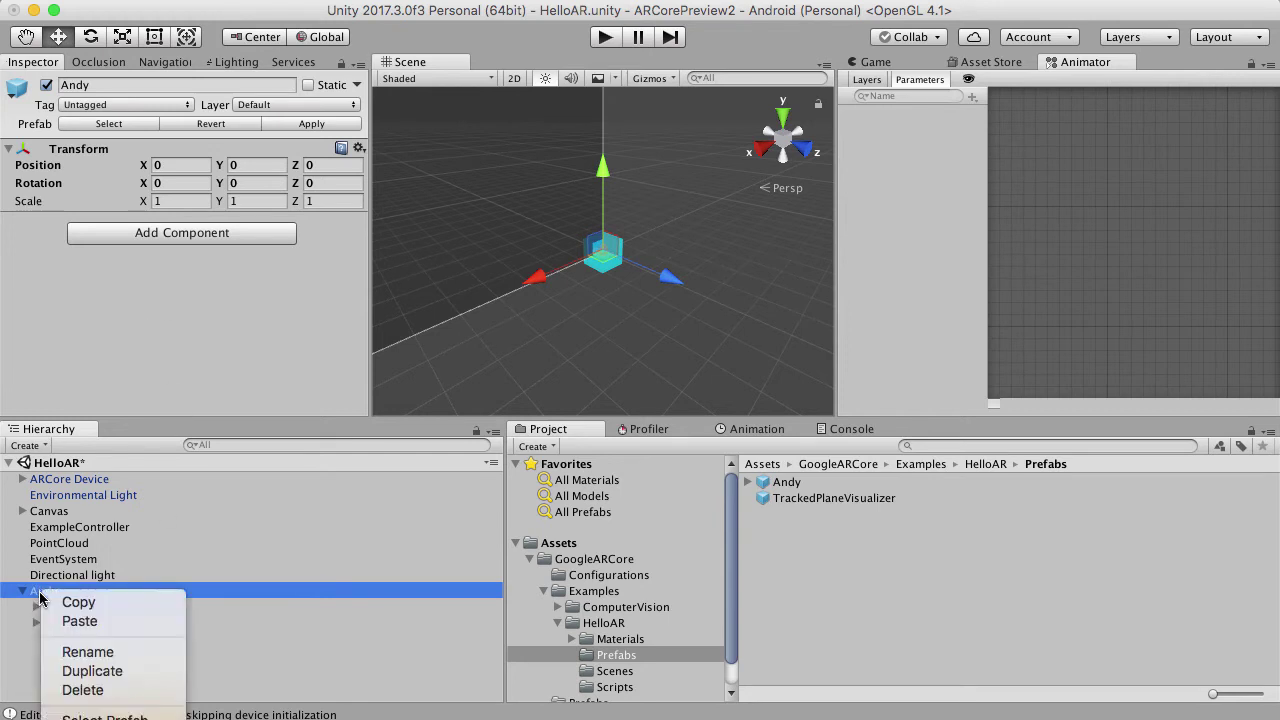
click(110, 690)
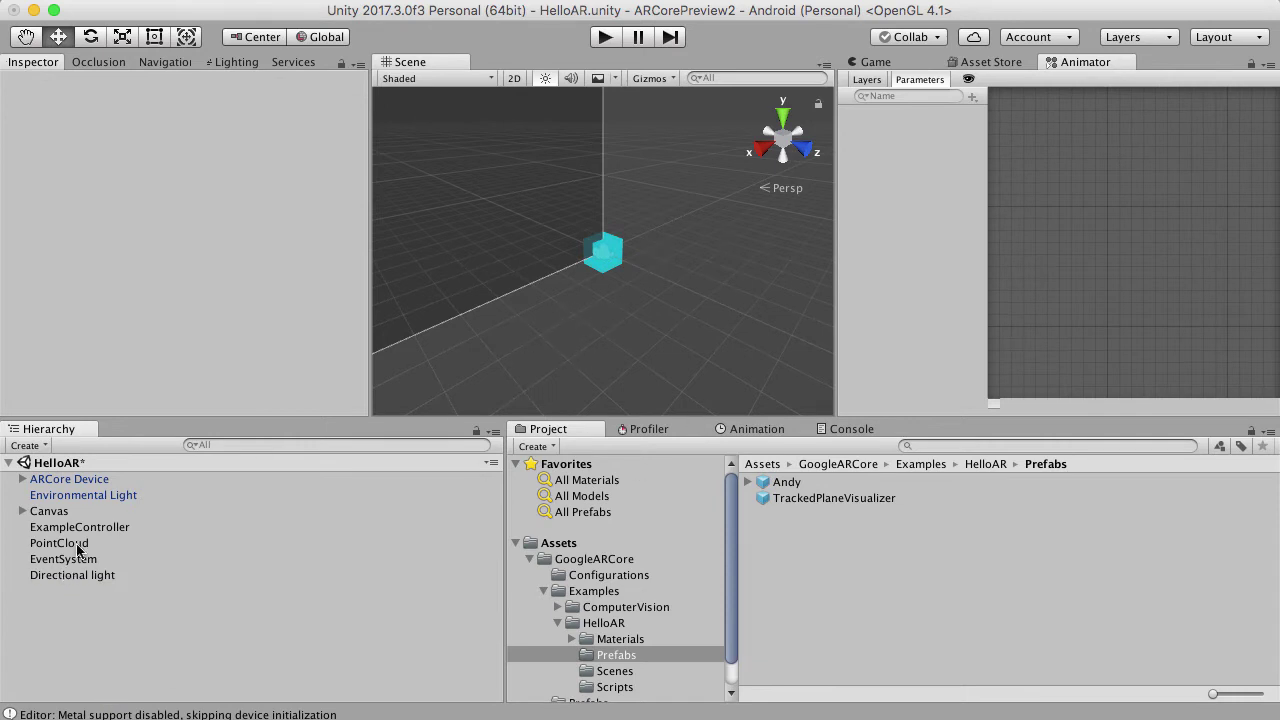
right_click(101, 464)
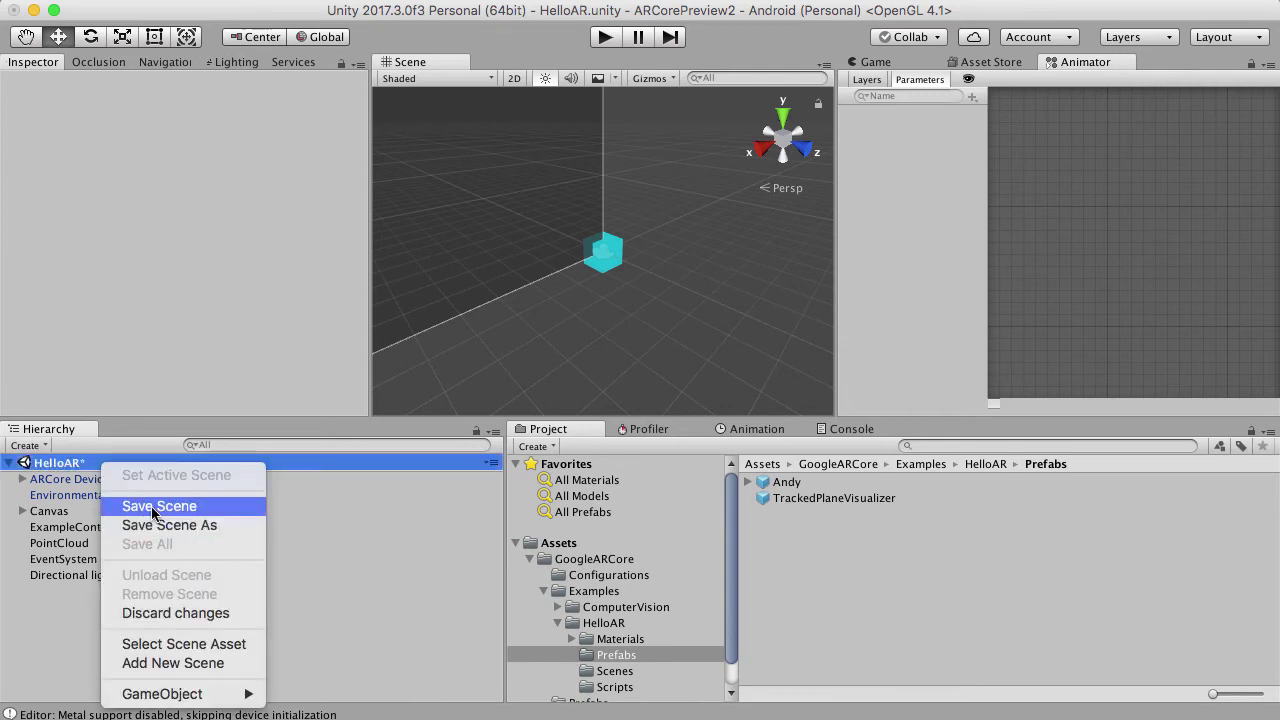
click(146, 510)
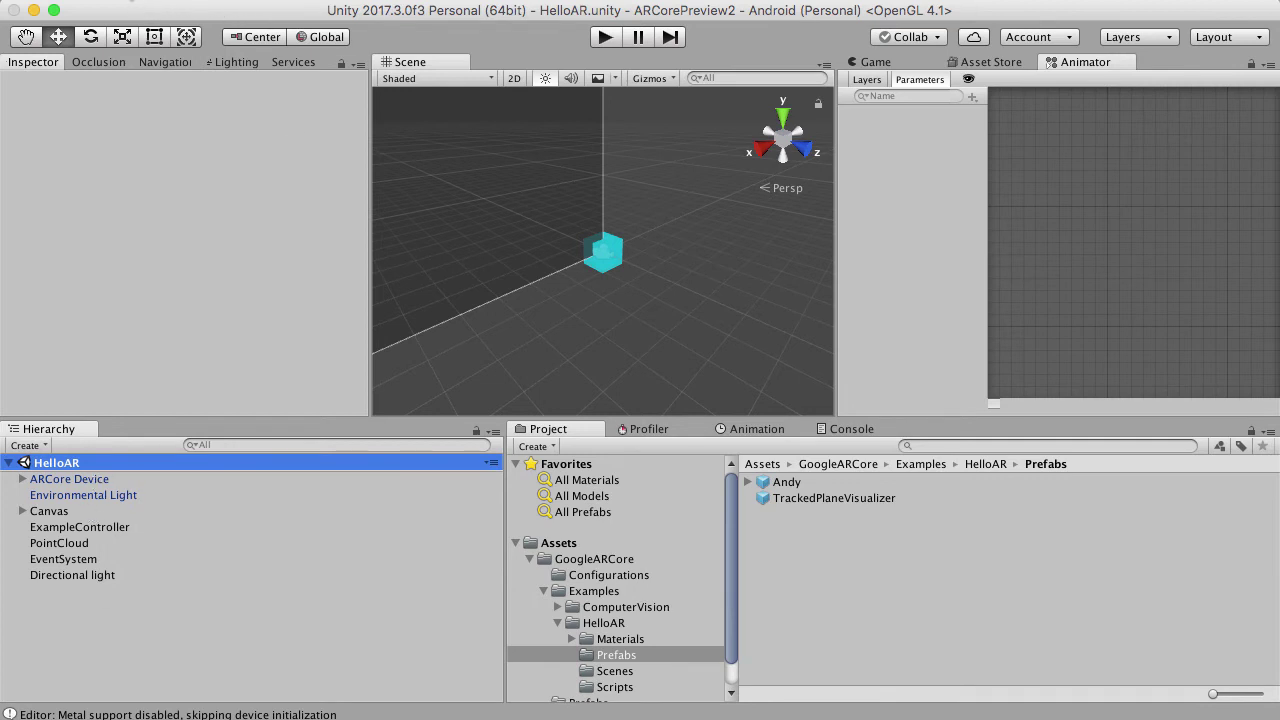
Step: Add HelloAR to Scenes In Build and build and run the app on the phone
click(194, 178)
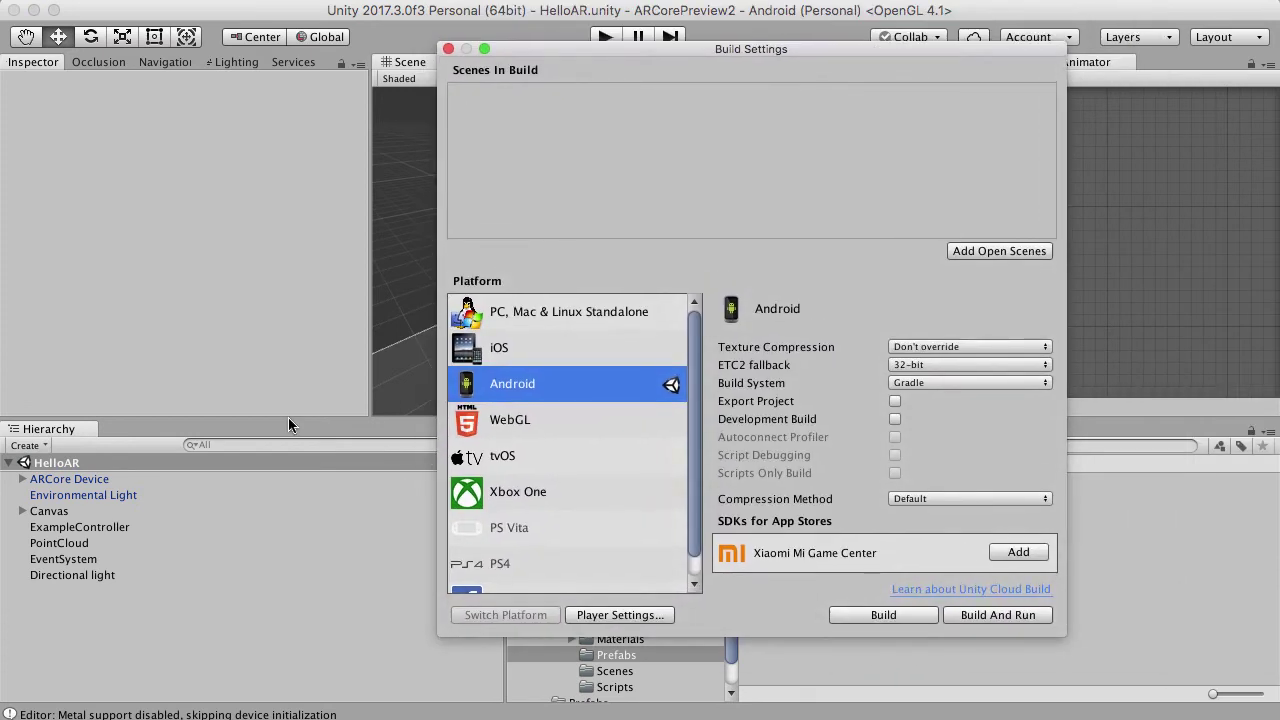
drag(104, 469, 607, 128)
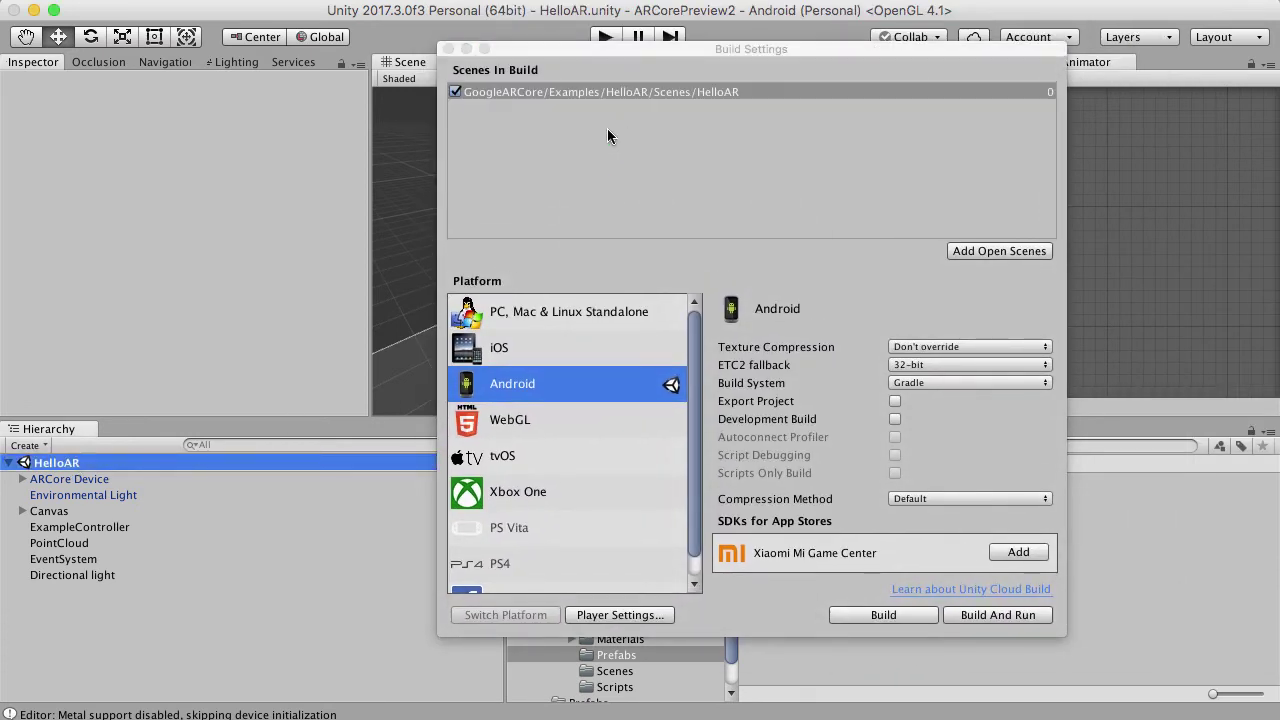
click(1017, 618)
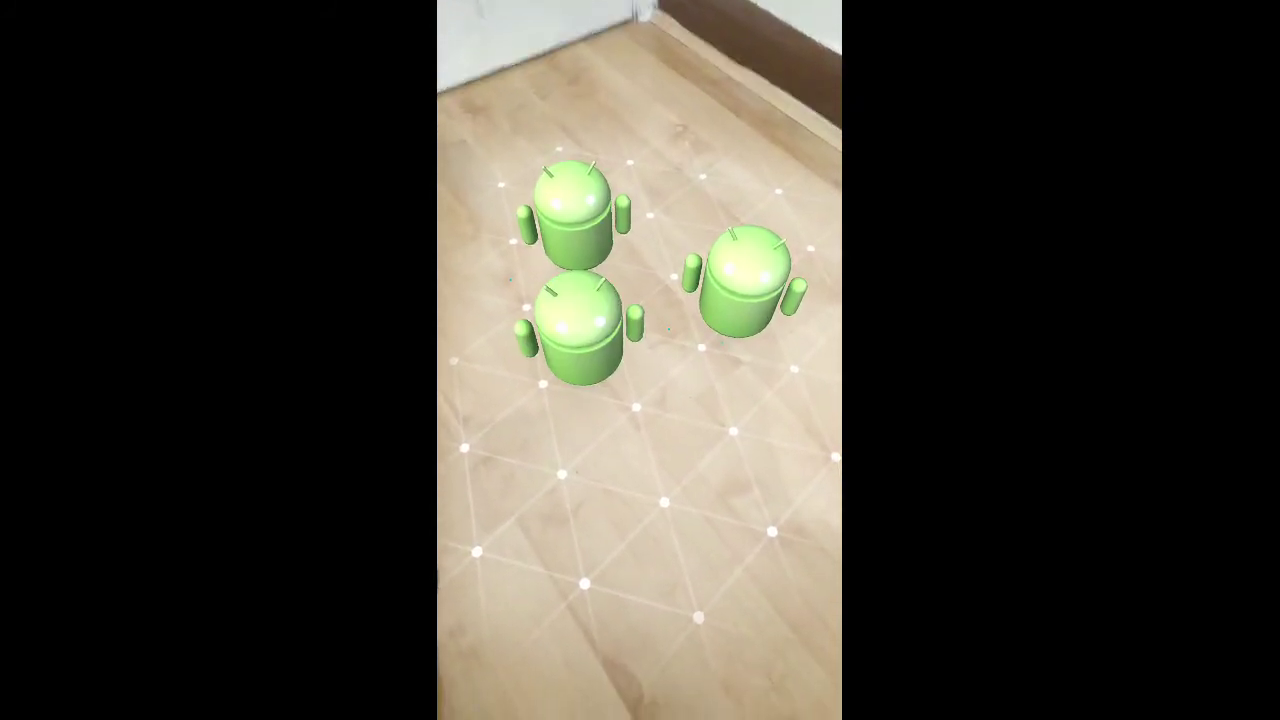
Step: Place two more Andy figures on the detected floor grid
click(590, 450)
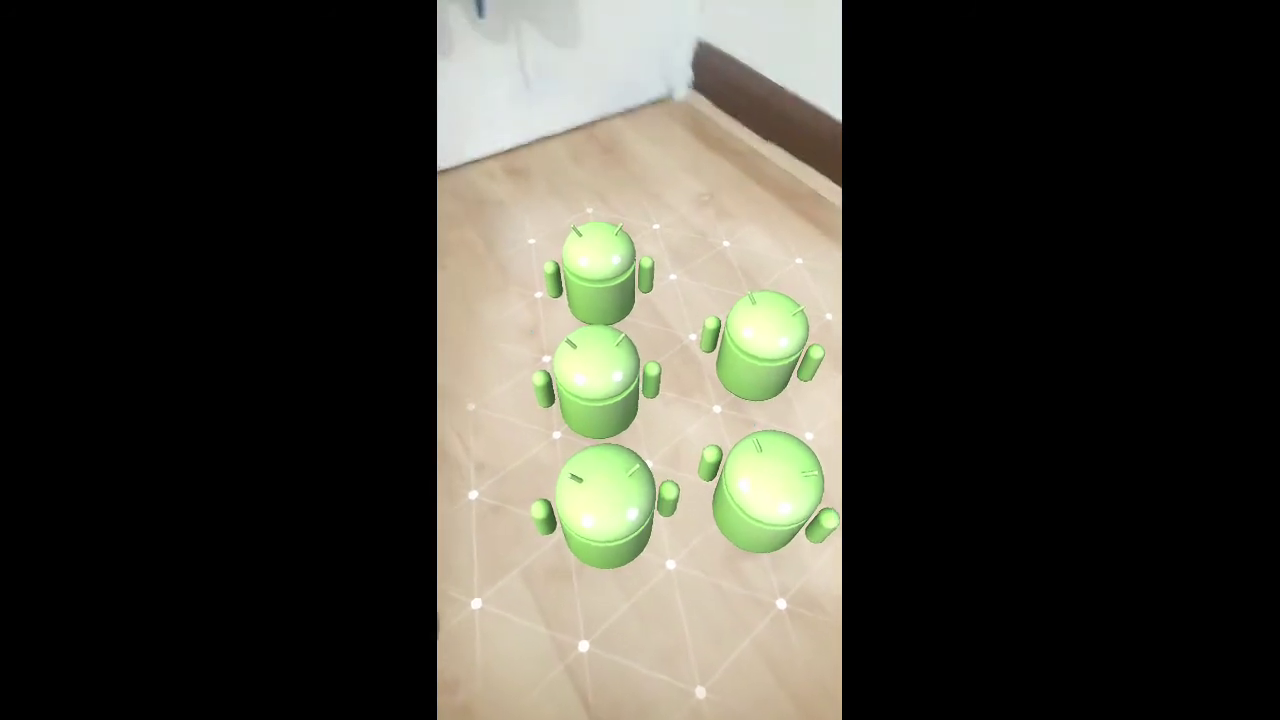
click(660, 210)
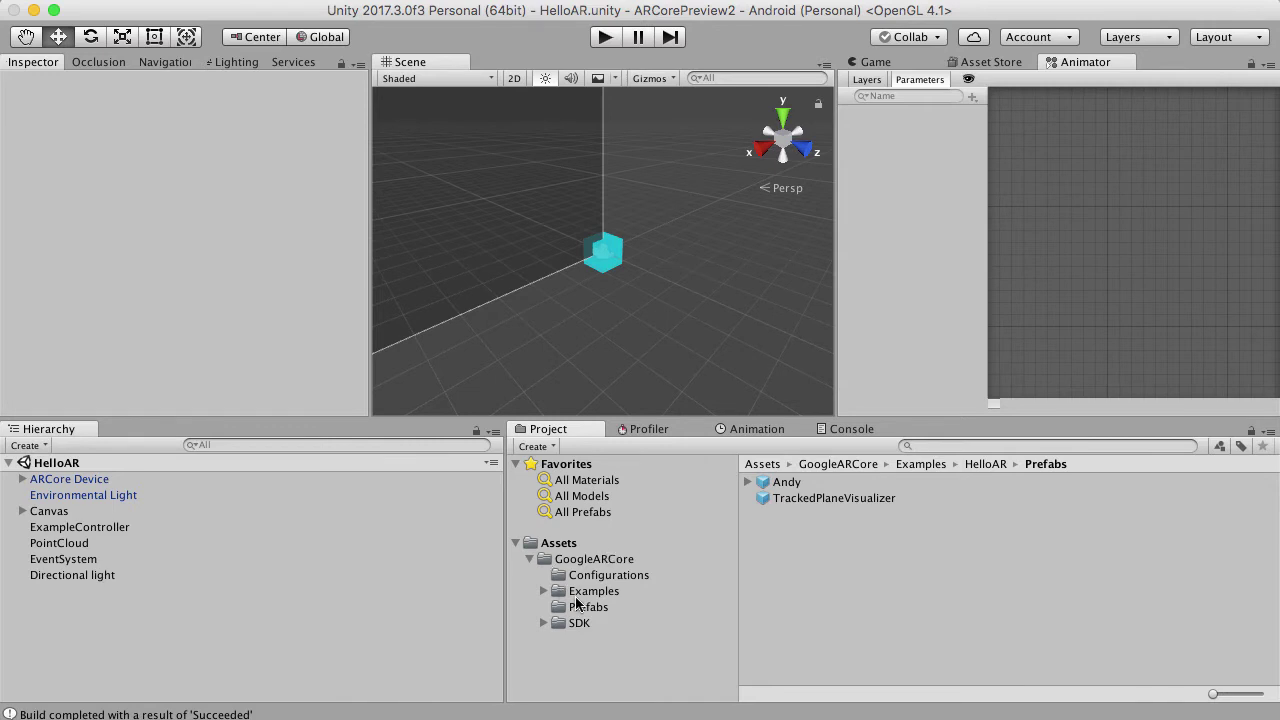
Step: Add the ComputerVision scene from Examples/ComputerVision/Scenes to the Hierarchy
click(612, 578)
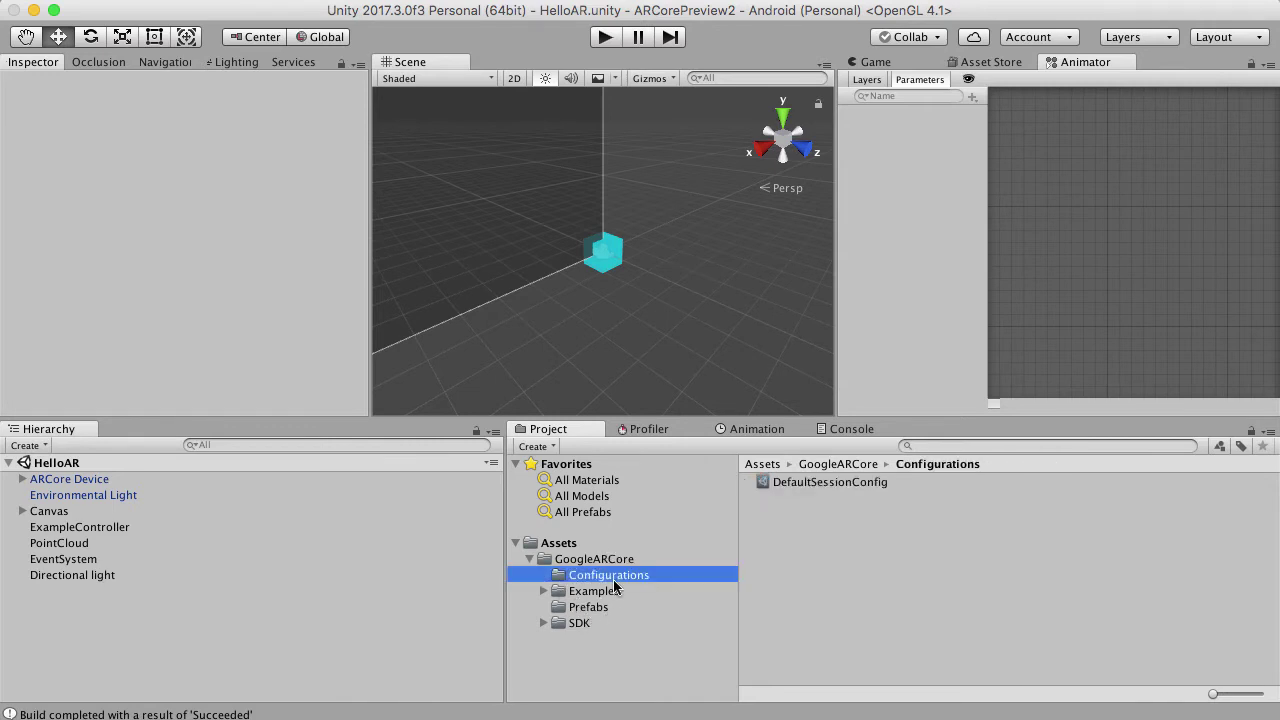
click(620, 591)
click(812, 485)
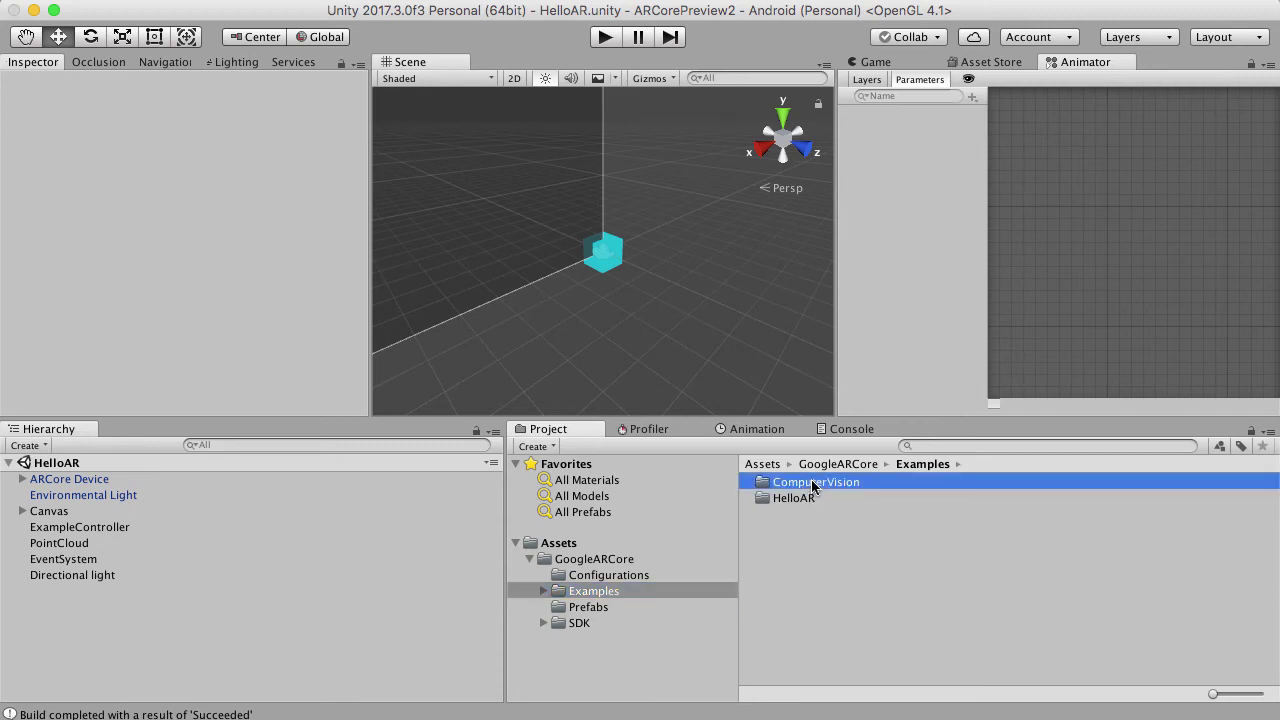
double_click(760, 486)
click(759, 505)
double_click(760, 514)
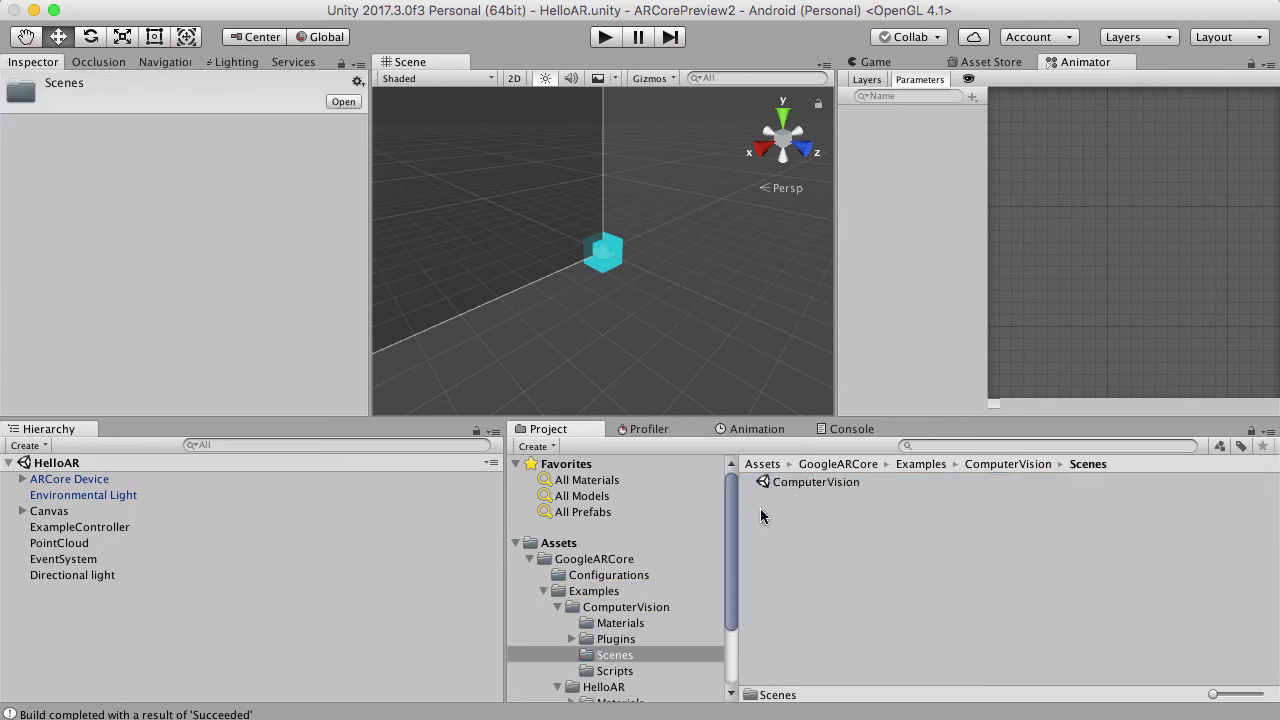
drag(808, 486, 196, 645)
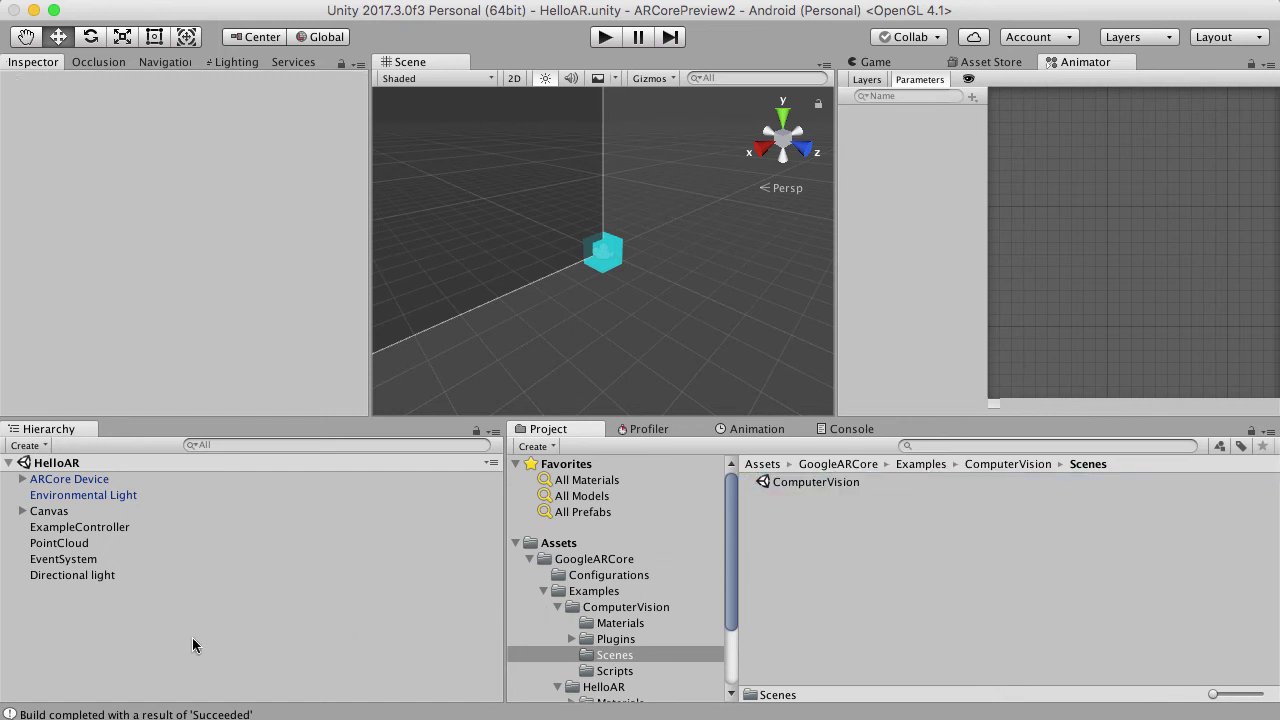
Step: Remove the HelloAR scene and add ComputerVision to Scenes In Build
right_click(120, 465)
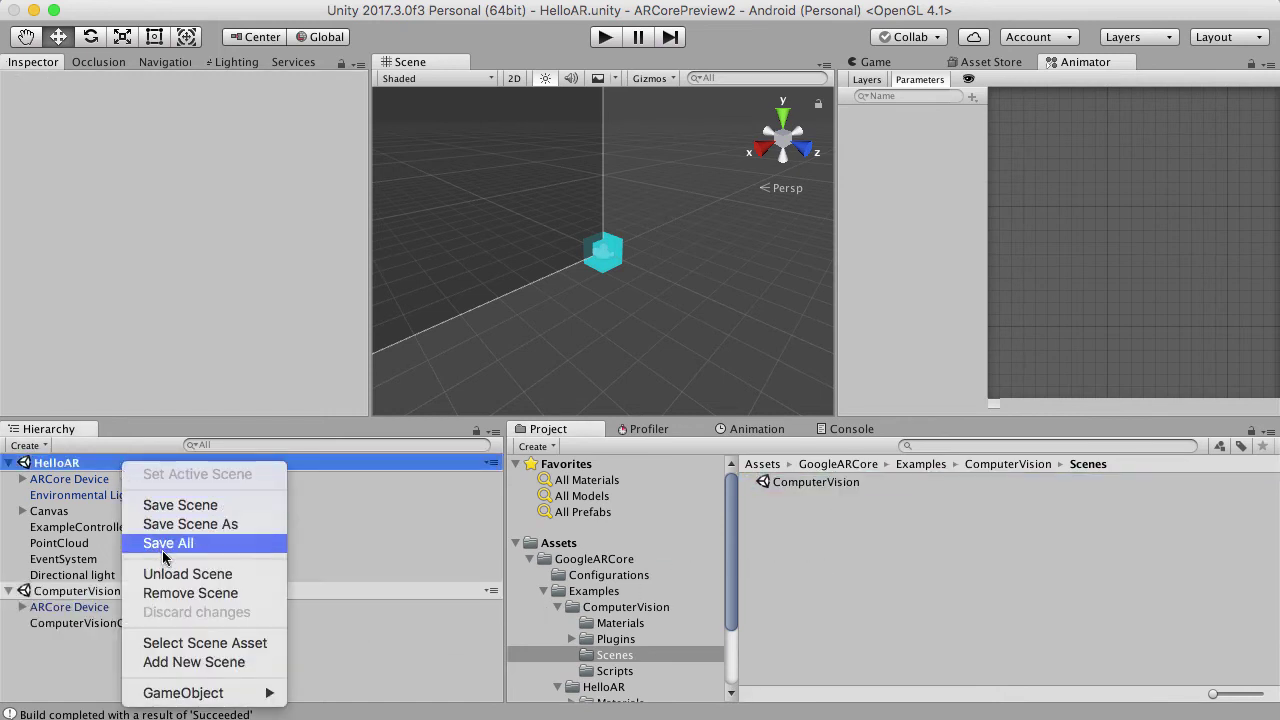
click(178, 594)
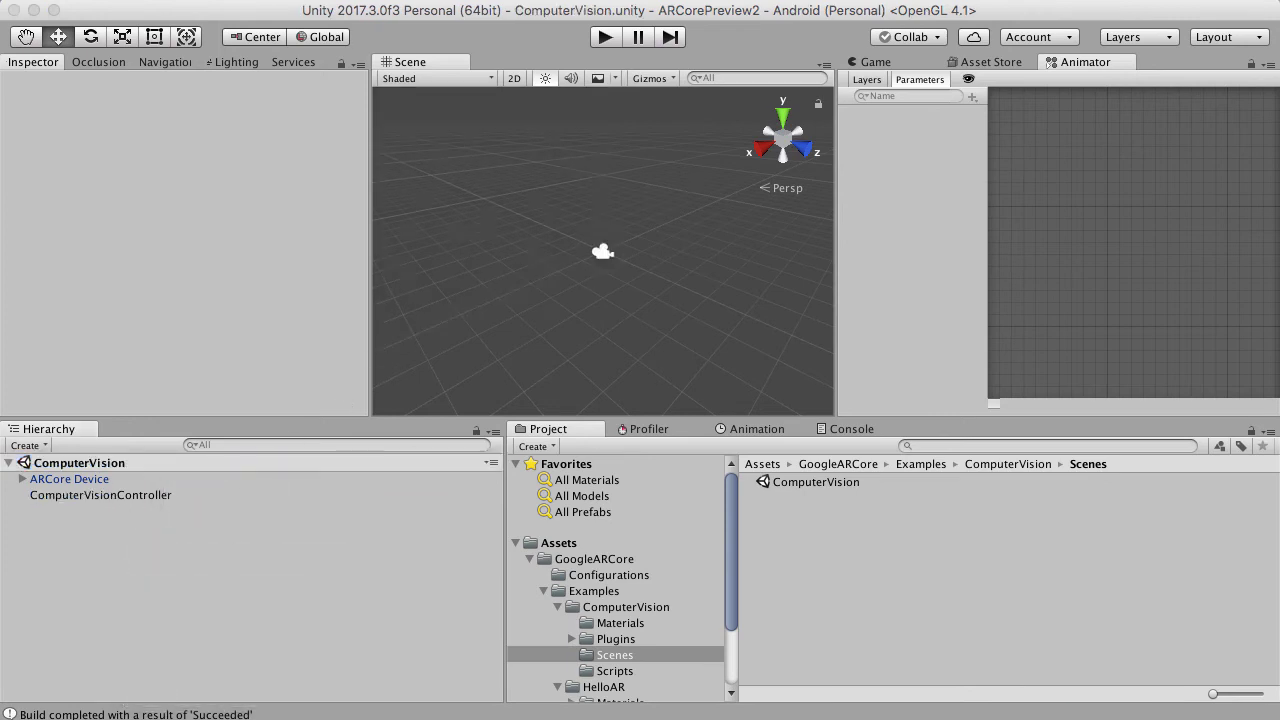
key(super+shift+b)
drag(80, 463, 379, 205)
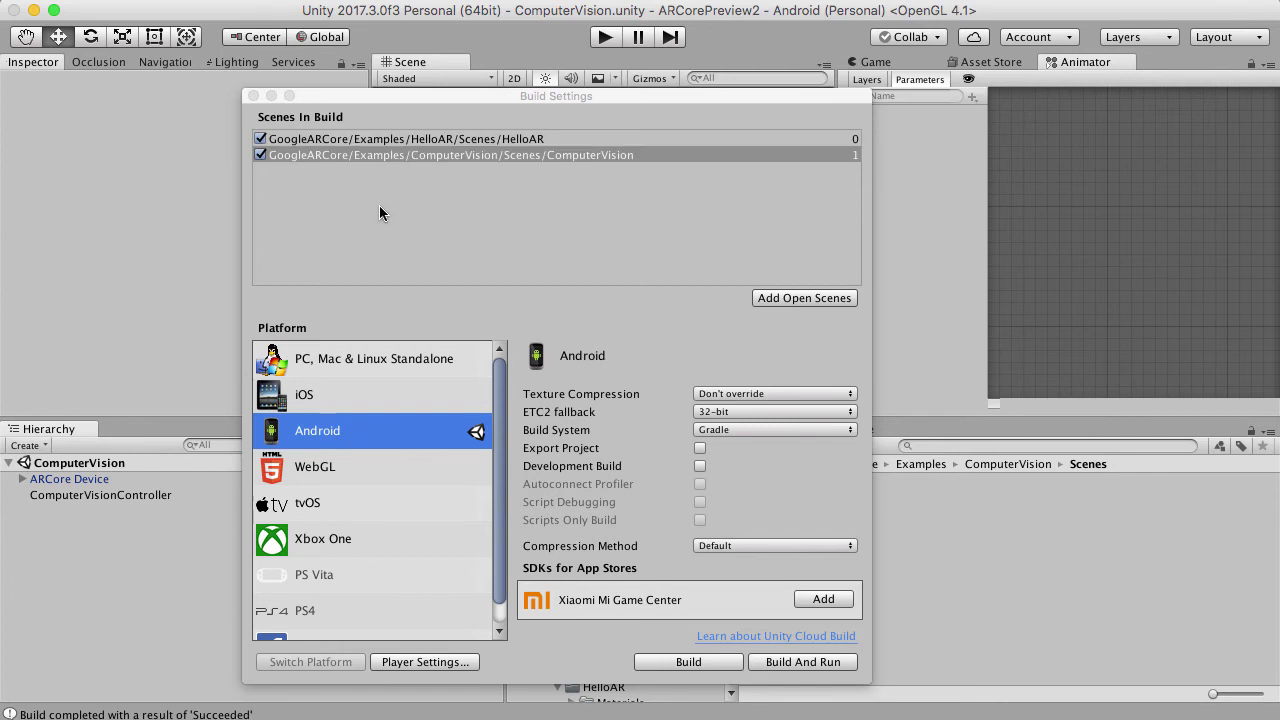
Step: Exclude HelloAR from the build and build and run ComputerVision on the phone
click(260, 139)
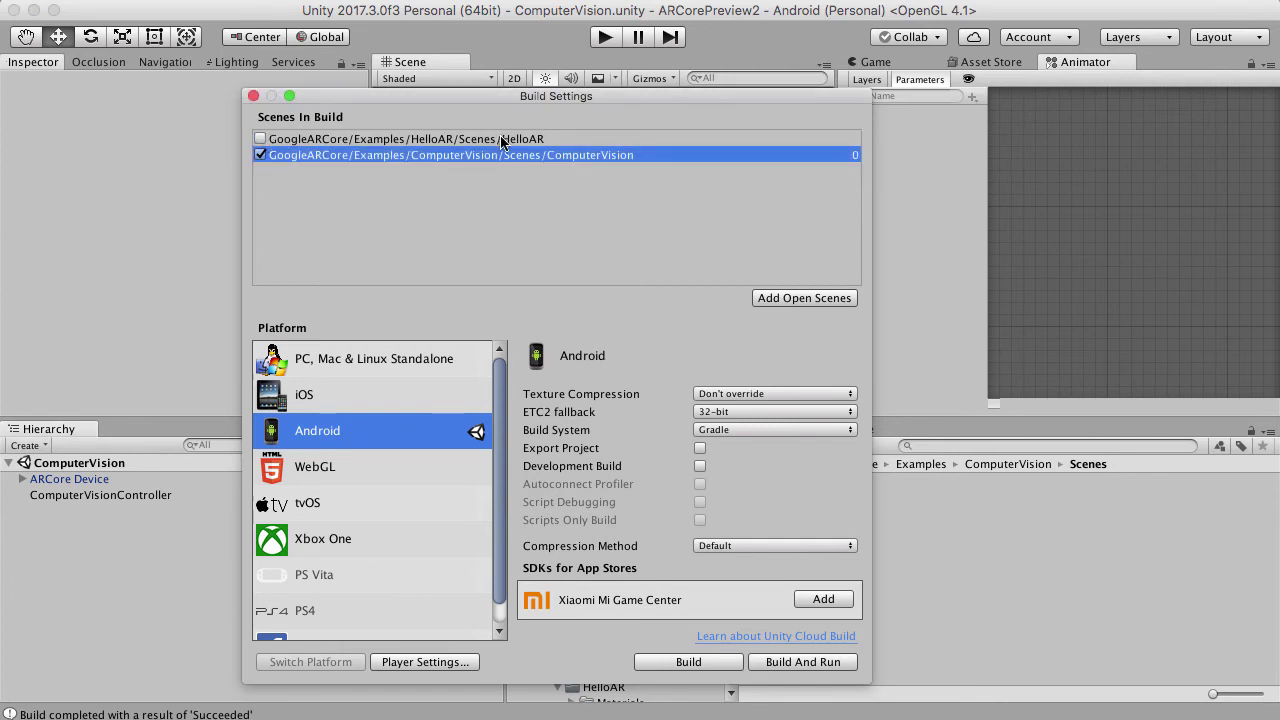
drag(544, 96, 585, 70)
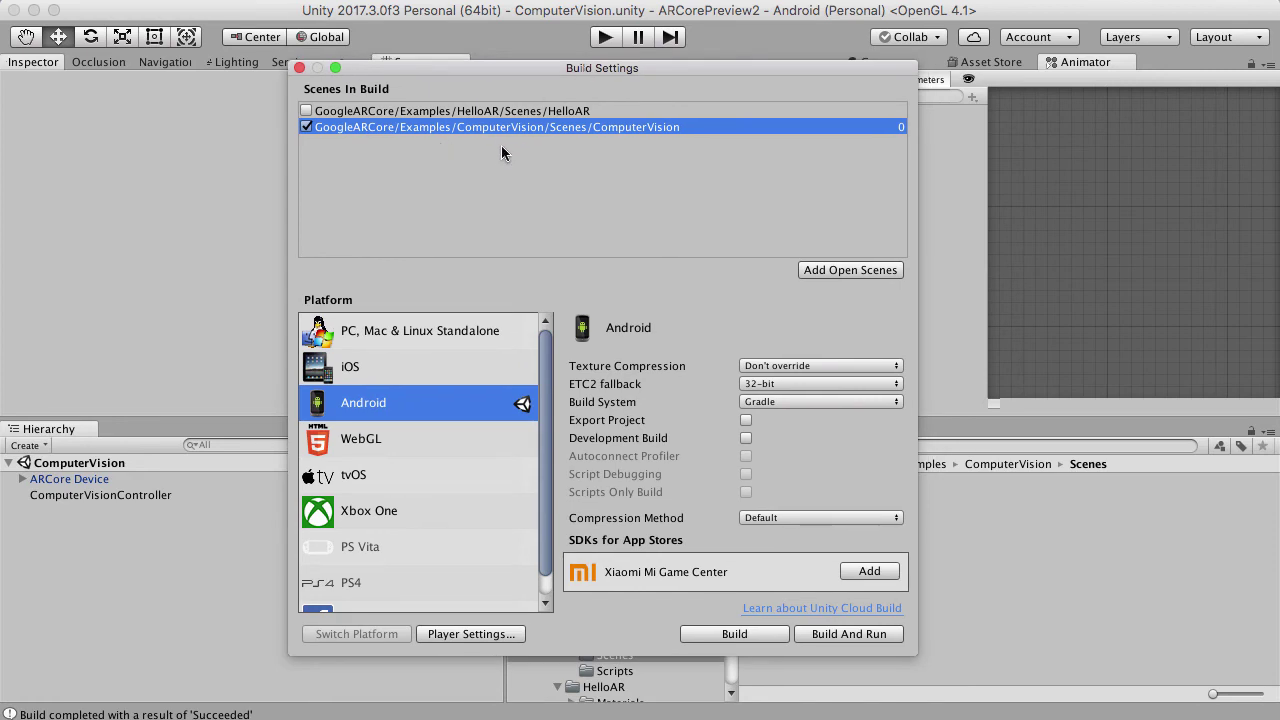
click(812, 634)
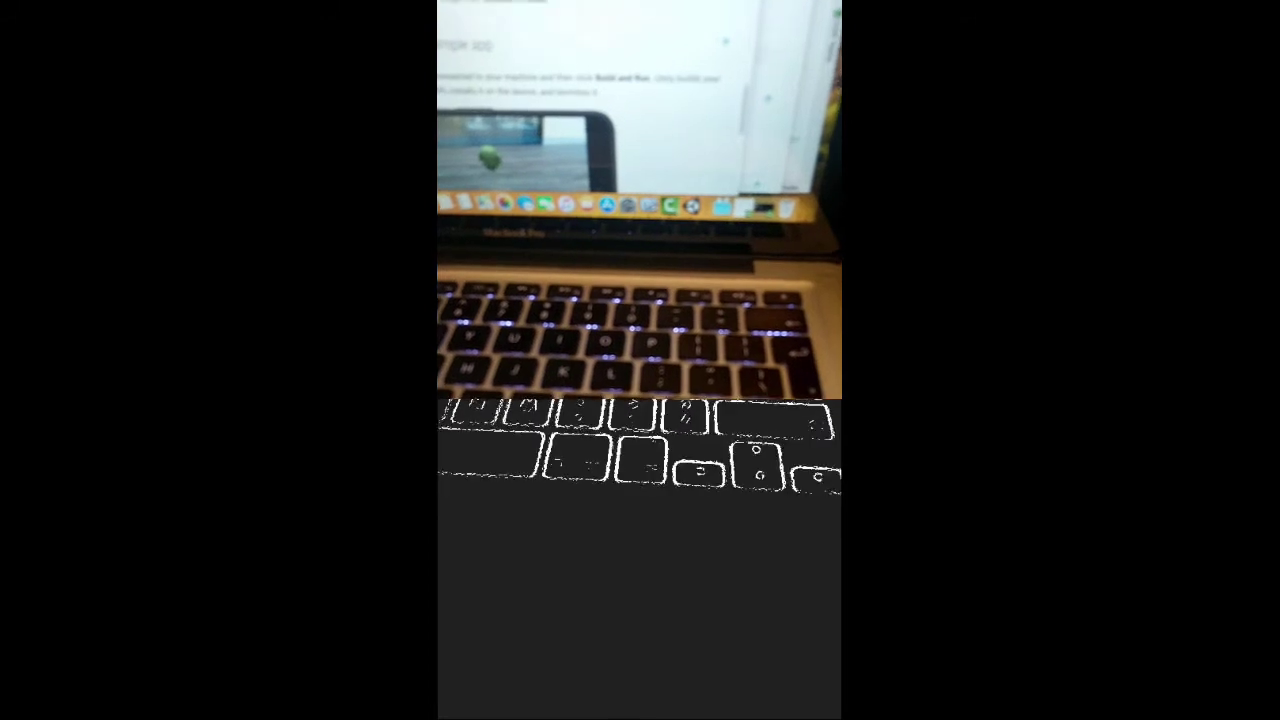